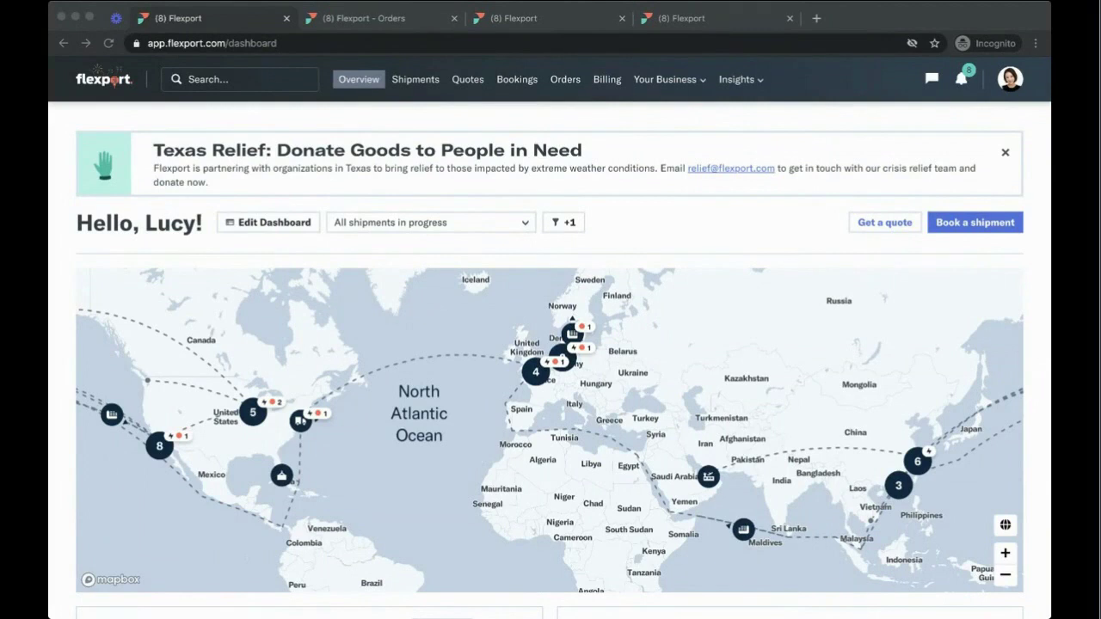
Open the purchase orders list and look over the open orders
left_click(609, 268)
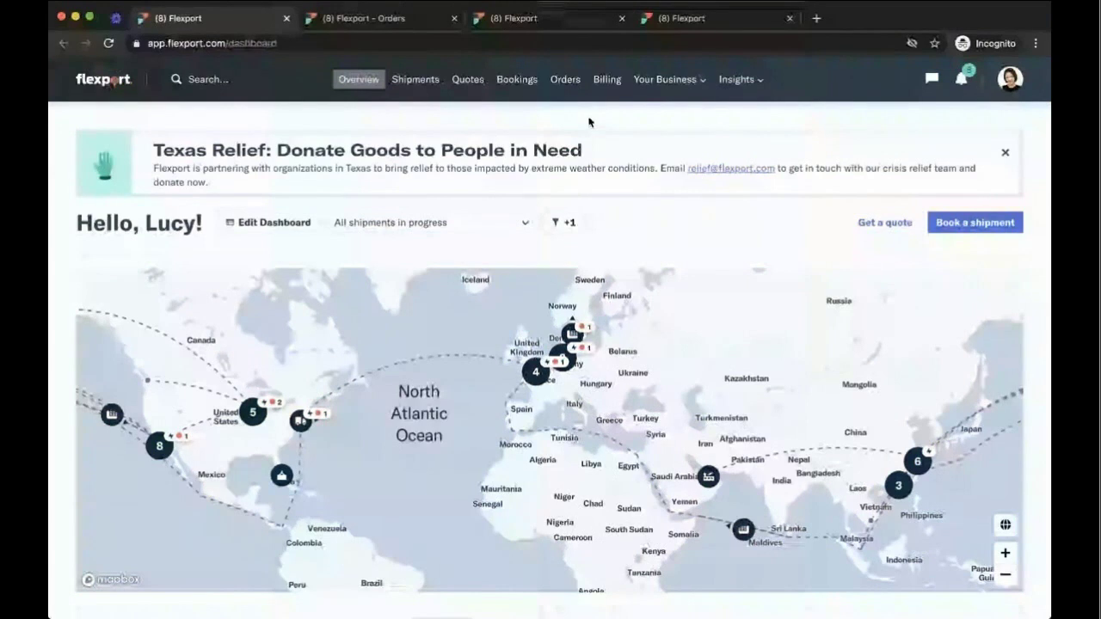
left_click(565, 80)
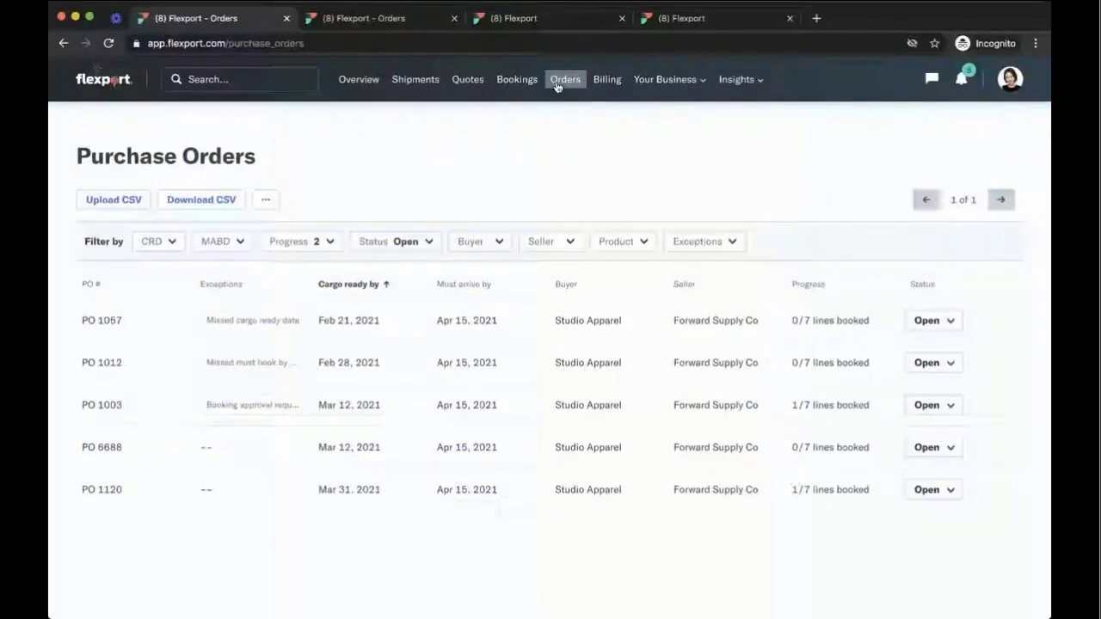
scroll(445, 202, "down", 1)
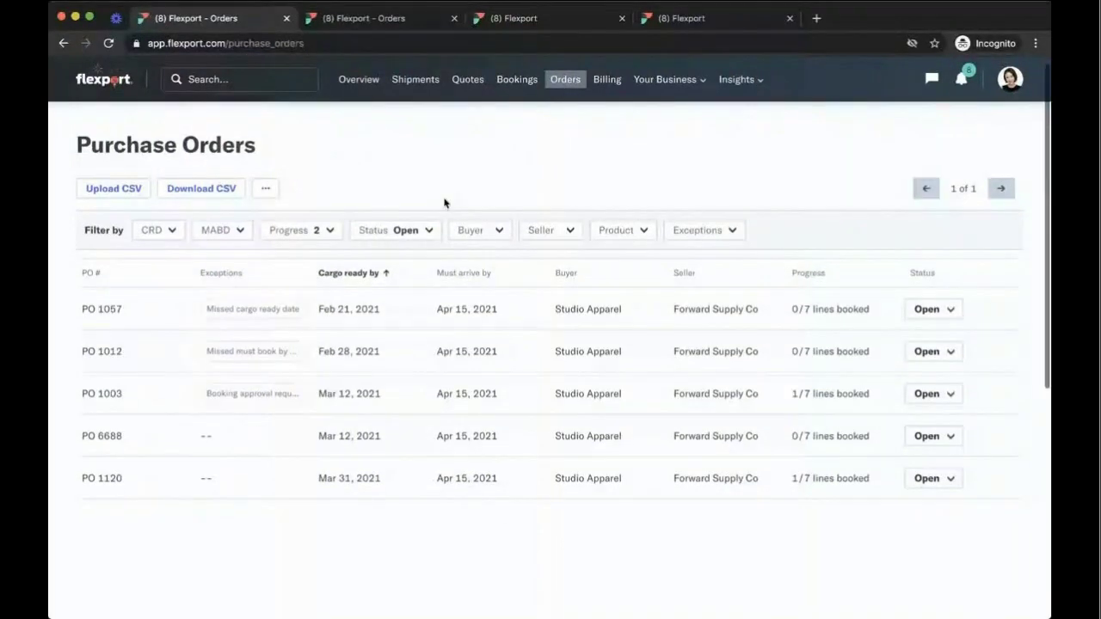
scroll(332, 487, "up", 1)
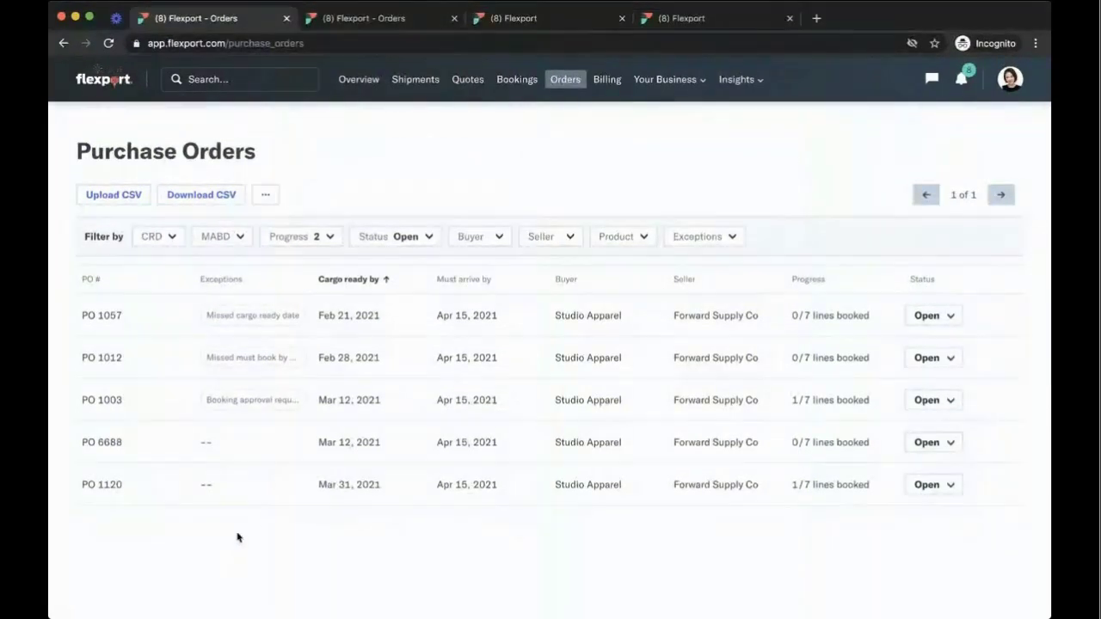
Open the purchase order with the Mar 31, 2021 cargo ready date and look through its line items
left_click(304, 499)
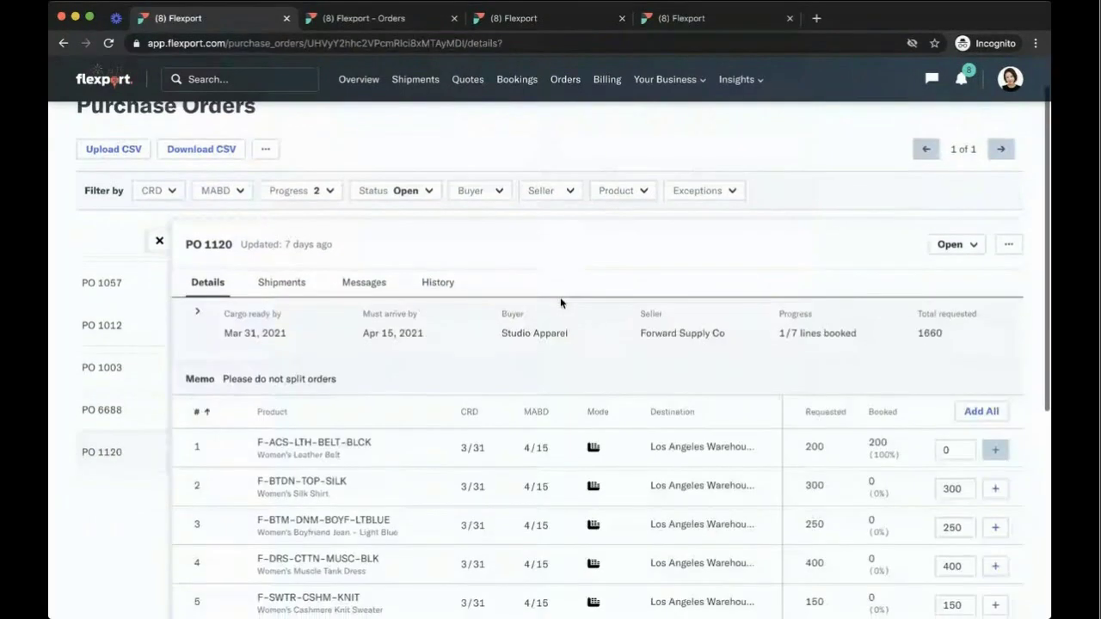
scroll(560, 297, "down", 2)
scroll(259, 378, "up", 1)
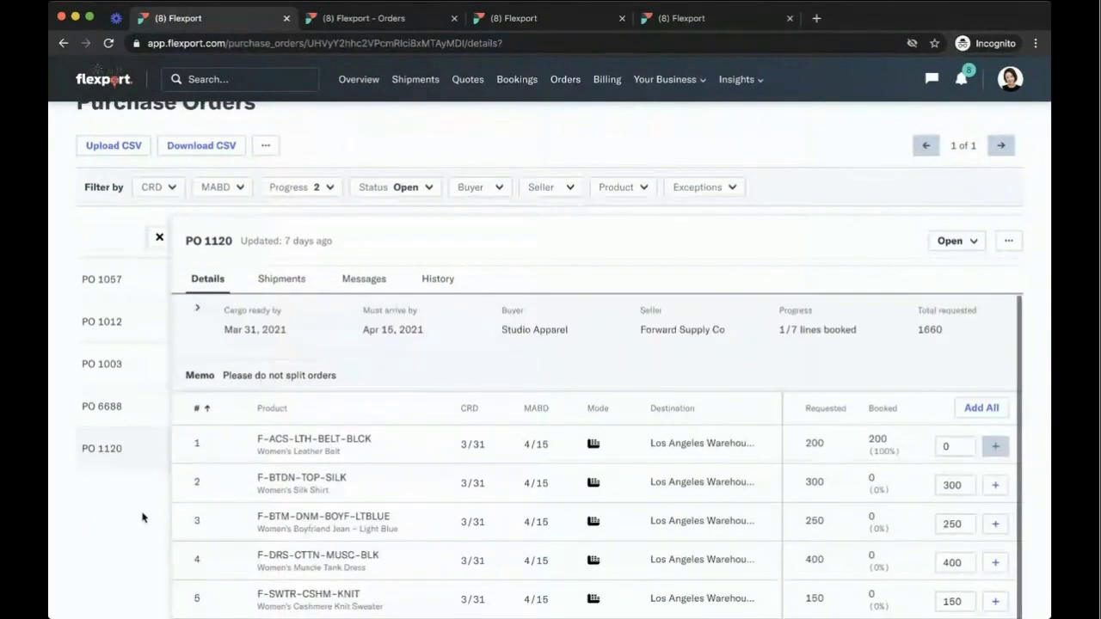
scroll(143, 517, "down", 1)
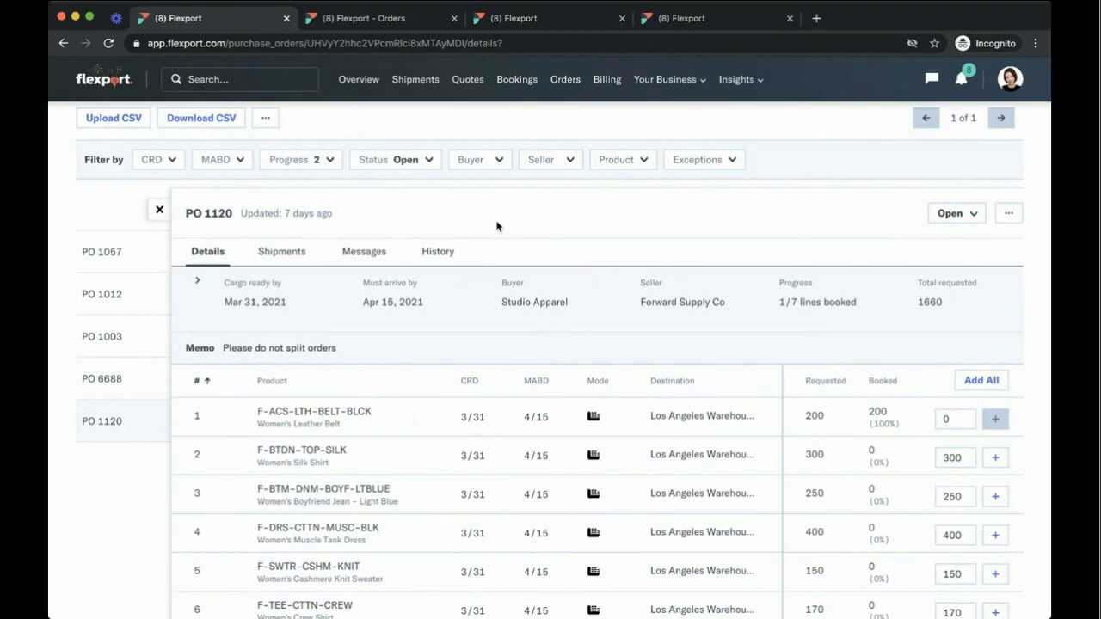
scroll(603, 275, "up", 1)
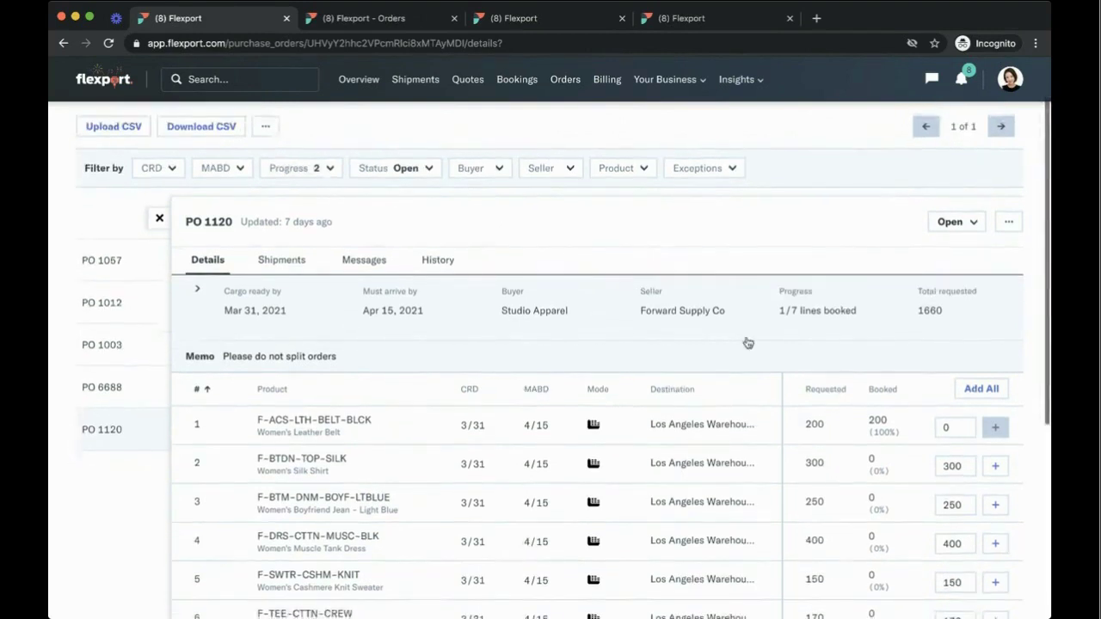
Add the Women's Silk Shirt (300), Boyfriend Jean (250) and Muscle Tank Dress (400) lines in full to the booking selection
left_click(994, 466)
left_click(994, 557)
scroll(1005, 542, "down", 1)
left_click(996, 582)
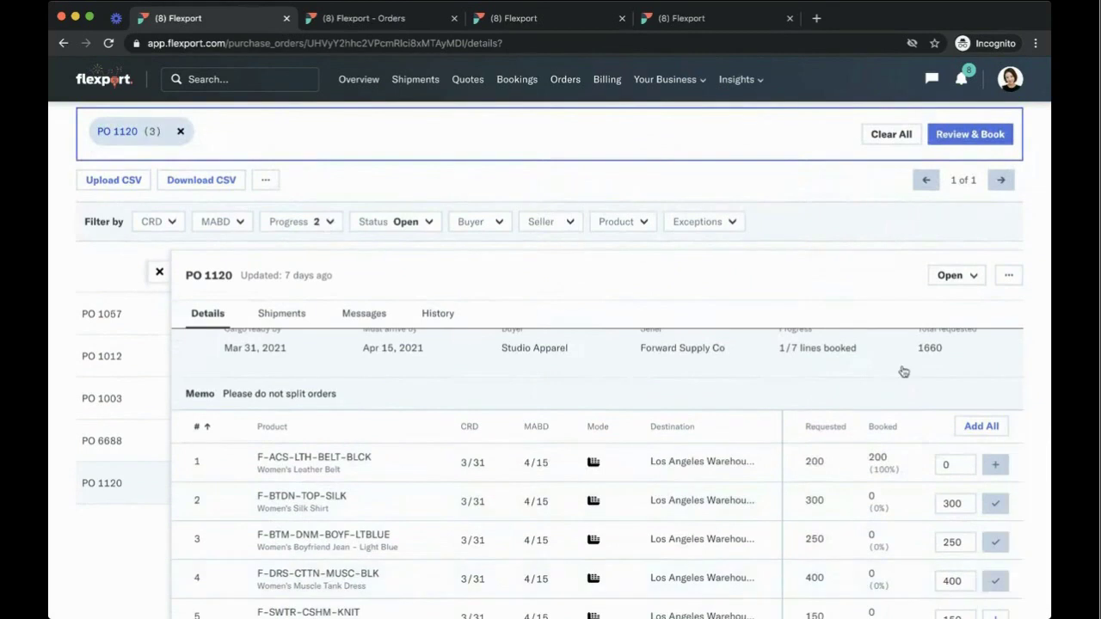
scroll(898, 366, "up", 1)
scroll(894, 353, "up", 1)
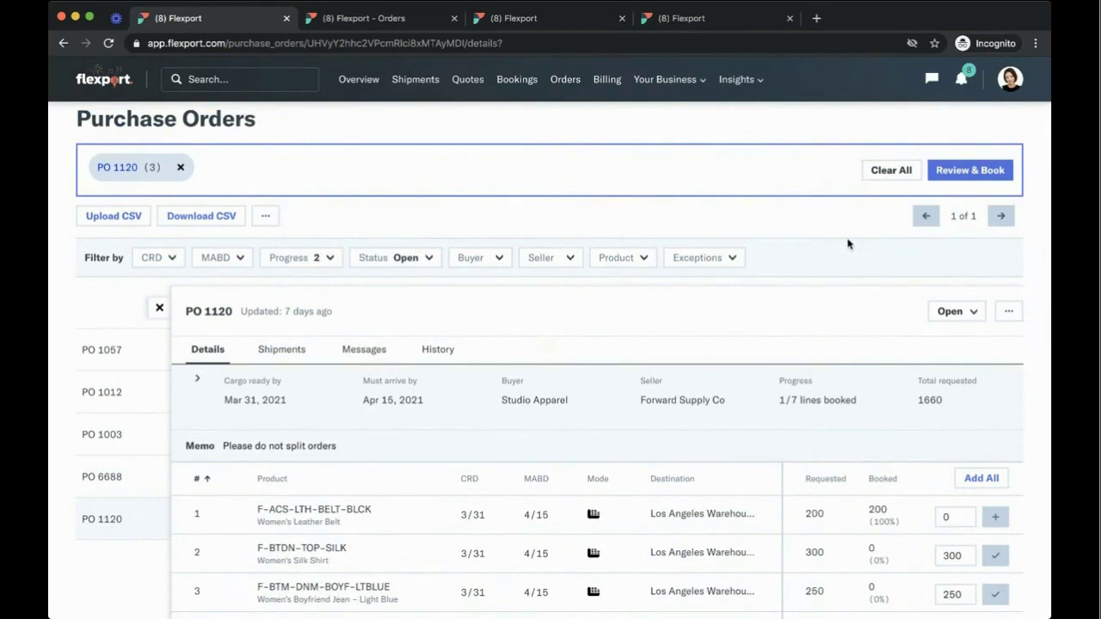
scroll(856, 393, "down", 3)
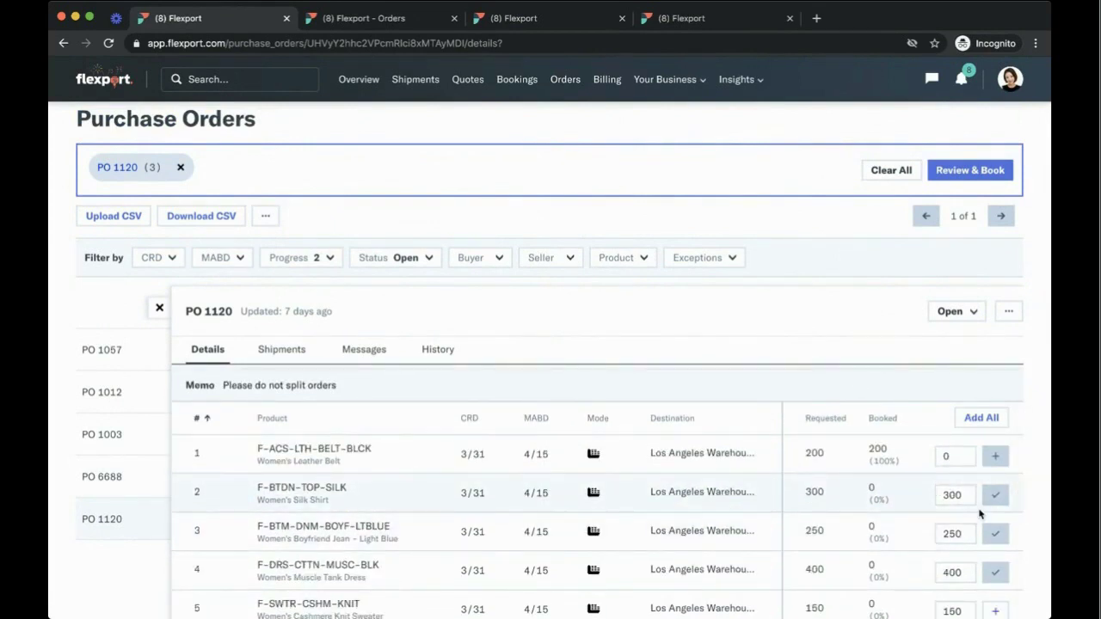
Review the selected booking items, cancel without creating a booking, and clear the whole selection
left_click(963, 176)
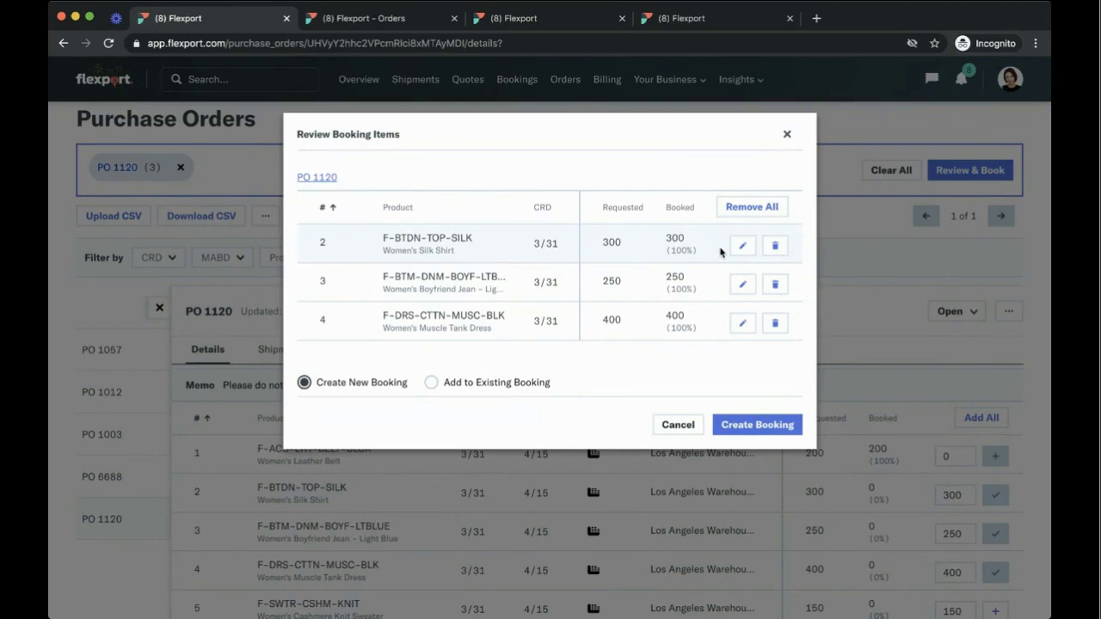
left_click(681, 425)
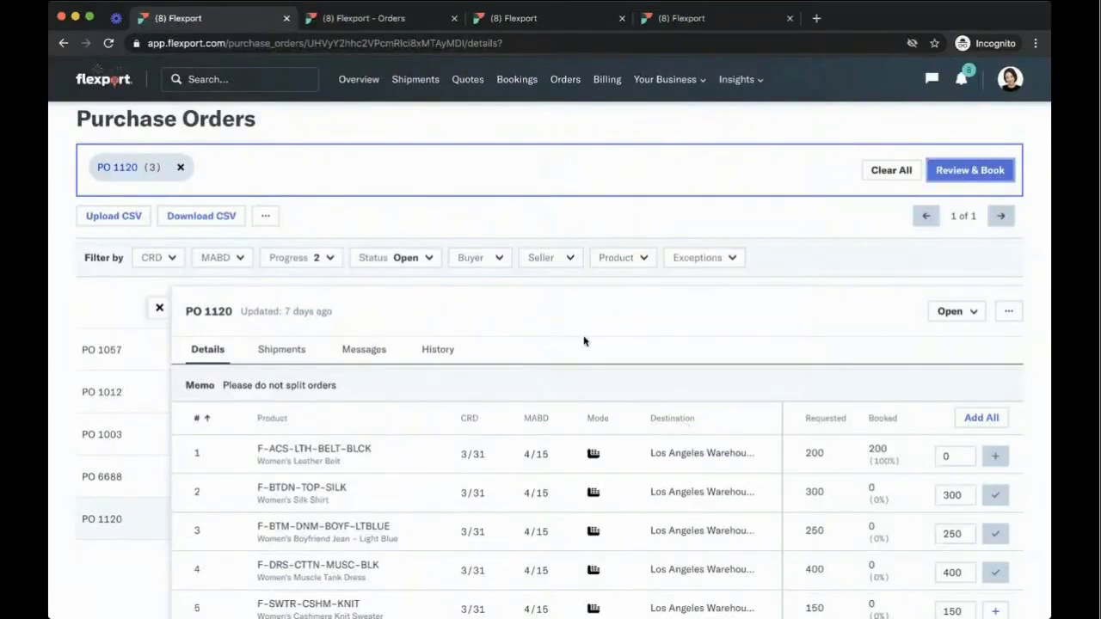
left_click(891, 170)
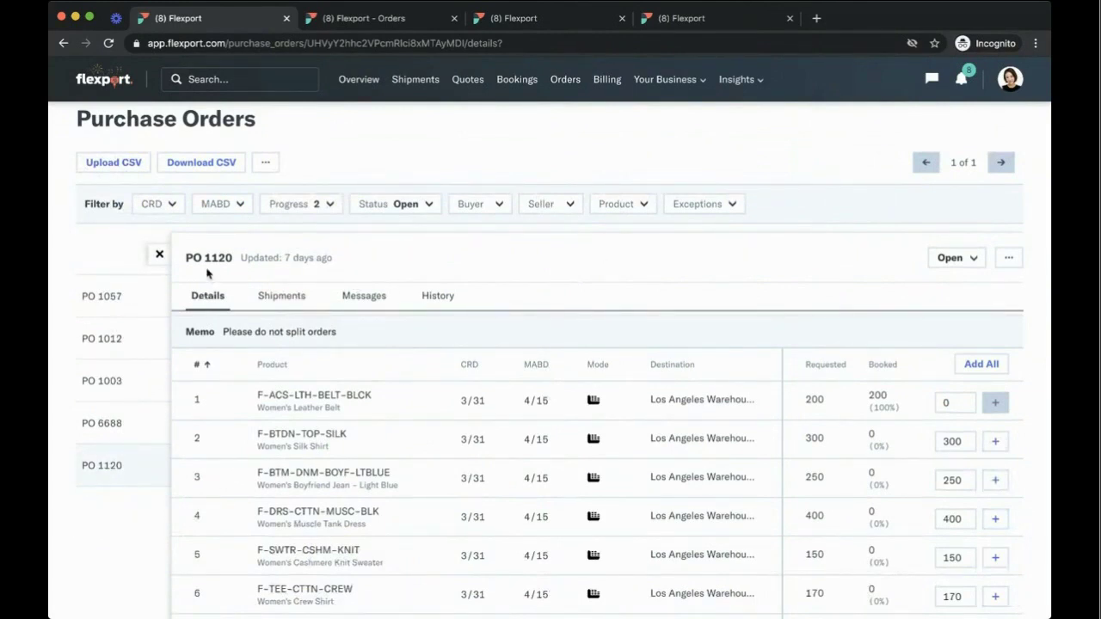
Look up the shipment linked to this purchase order and bring up that shipment's page in its already open browser tab
left_click(280, 301)
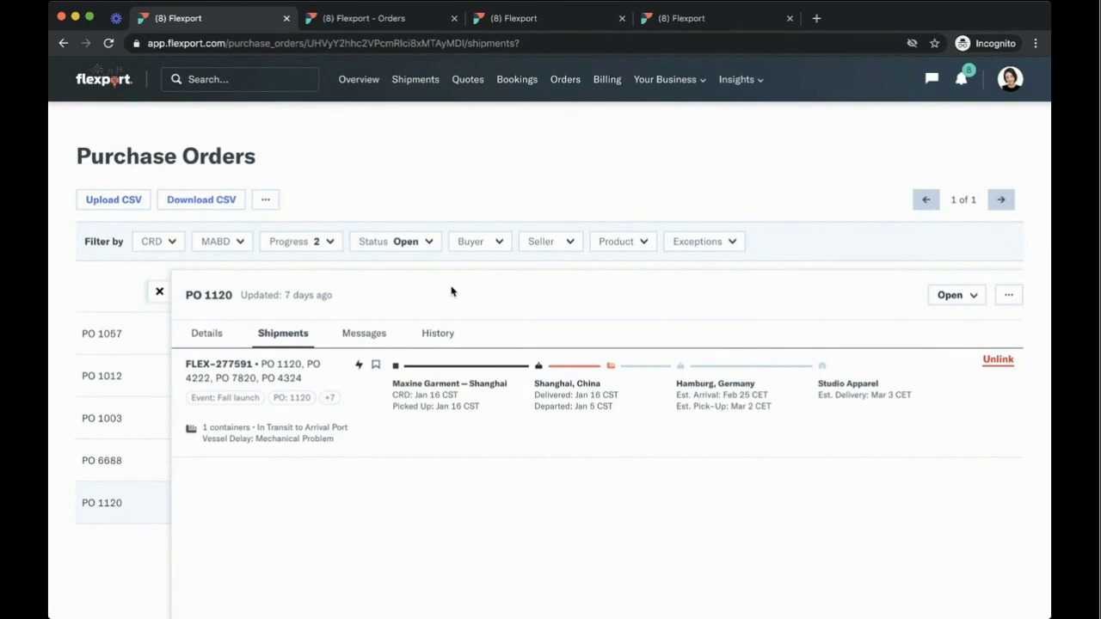
left_click(516, 17)
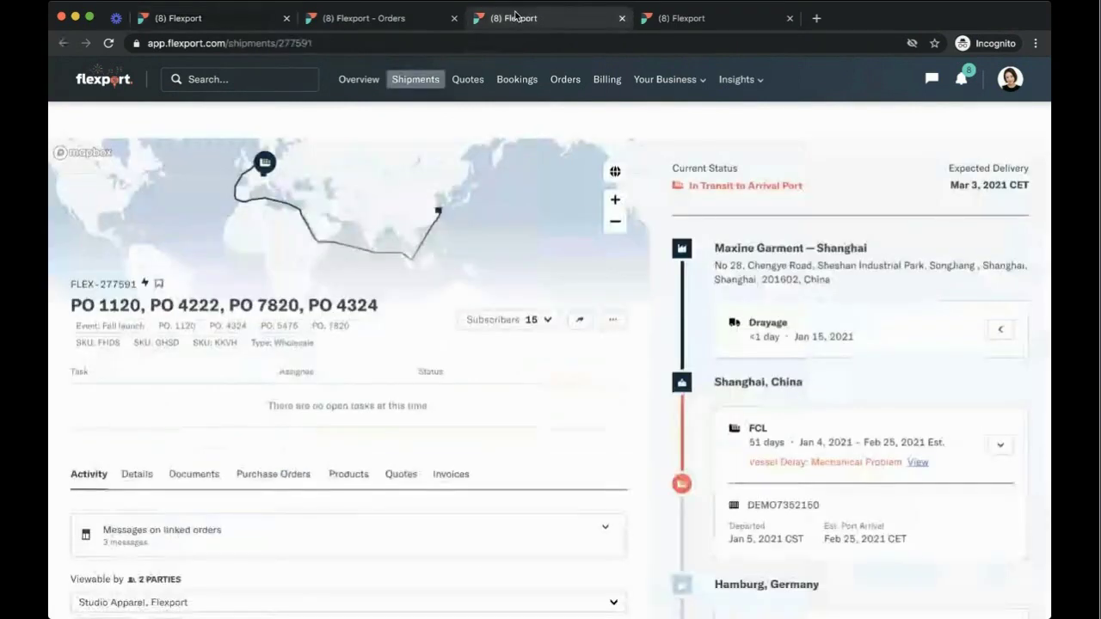
scroll(487, 165, "down", 1)
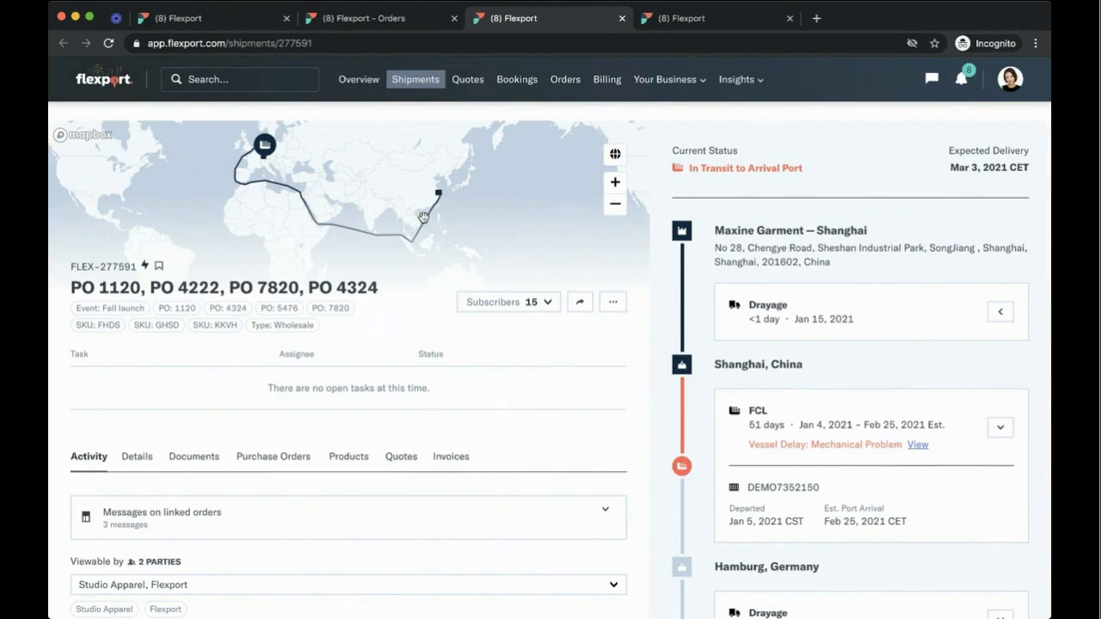
Examine the purchase orders on this shipment, with their products and the requested and booked quantities
scroll(390, 339, "down", 1)
scroll(361, 370, "down", 2)
left_click(295, 414)
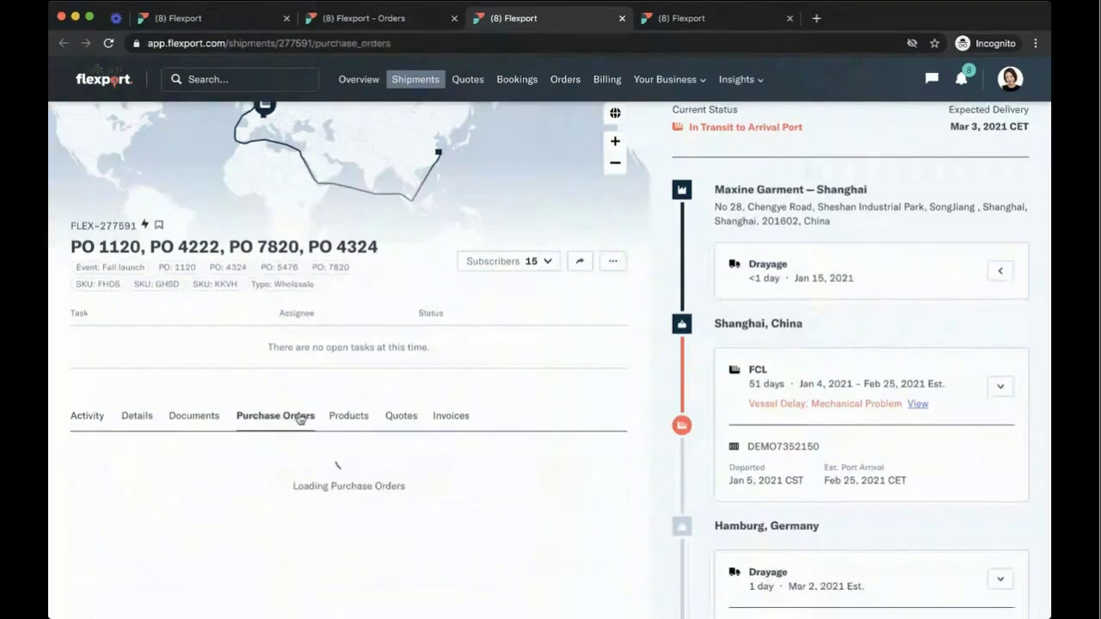
scroll(451, 381, "down", 3)
scroll(452, 380, "down", 8)
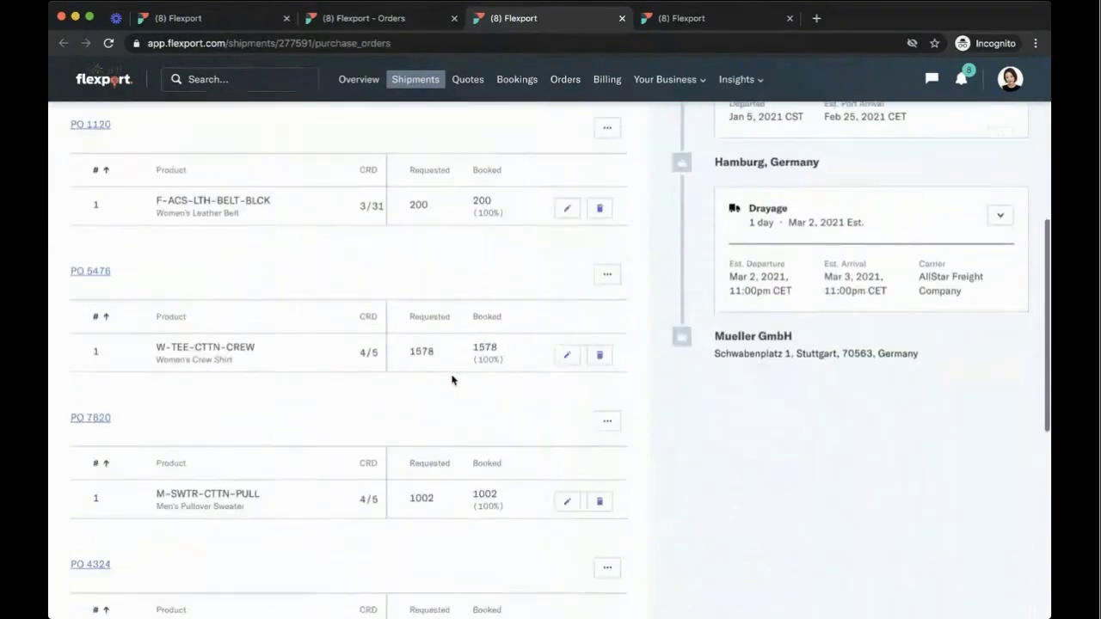
scroll(452, 380, "up", 3)
scroll(451, 380, "up", 6)
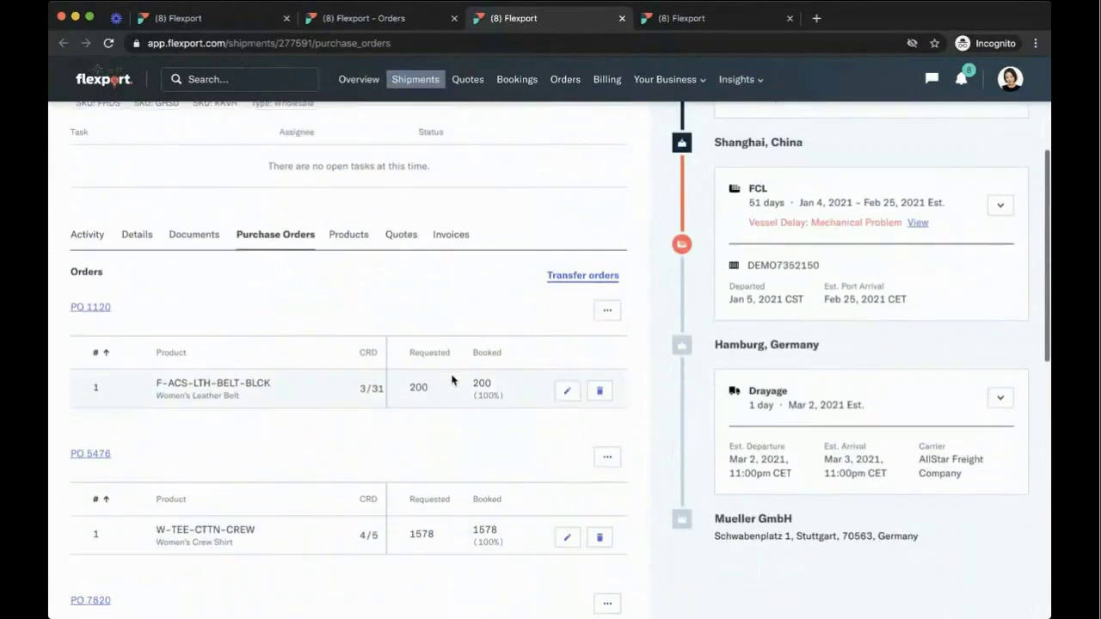
scroll(452, 380, "up", 3)
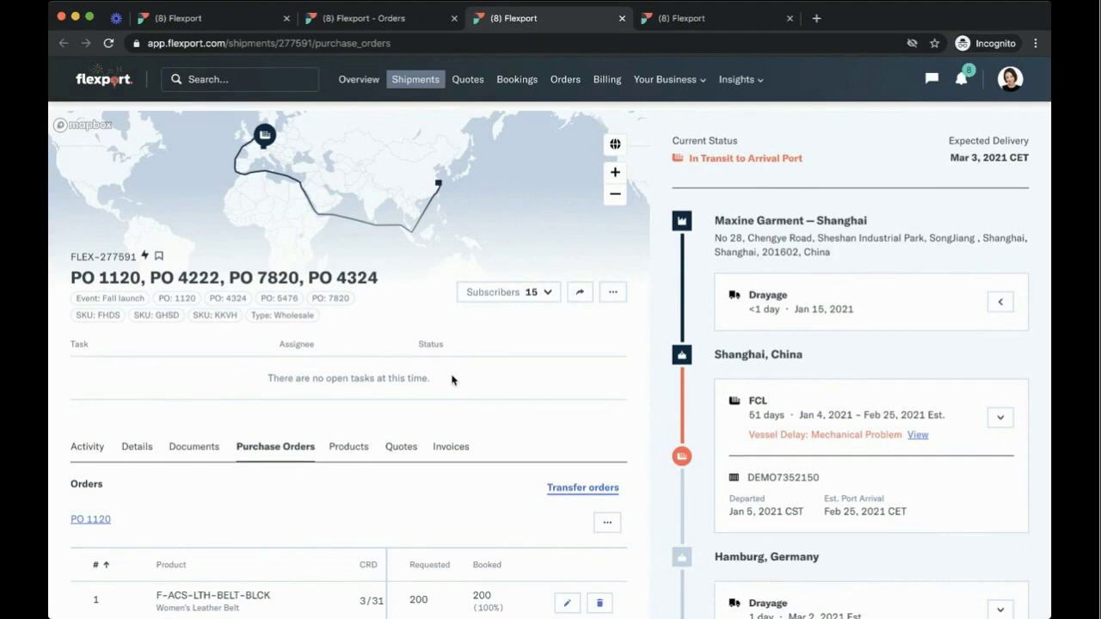
Bring up the Purchase Order CRD Report and compare the Cargo Ready Date (Header) and Origin Actual Cargo Ready Date columns
mouse_move(724, 92)
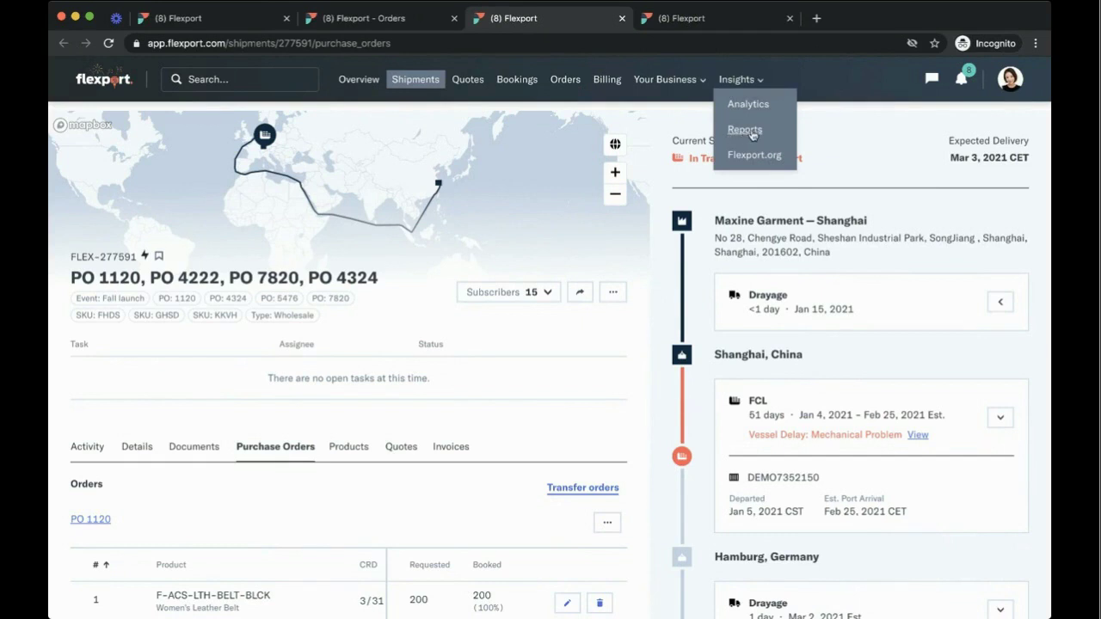
left_click(693, 26)
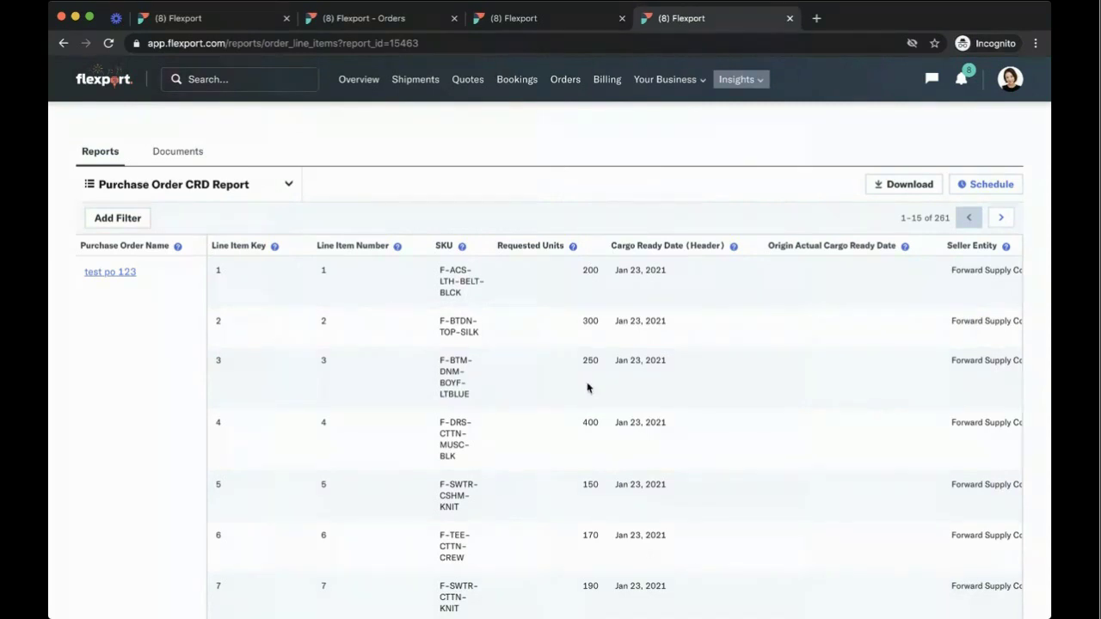
scroll(587, 388, "down", 1)
scroll(588, 388, "right", 1)
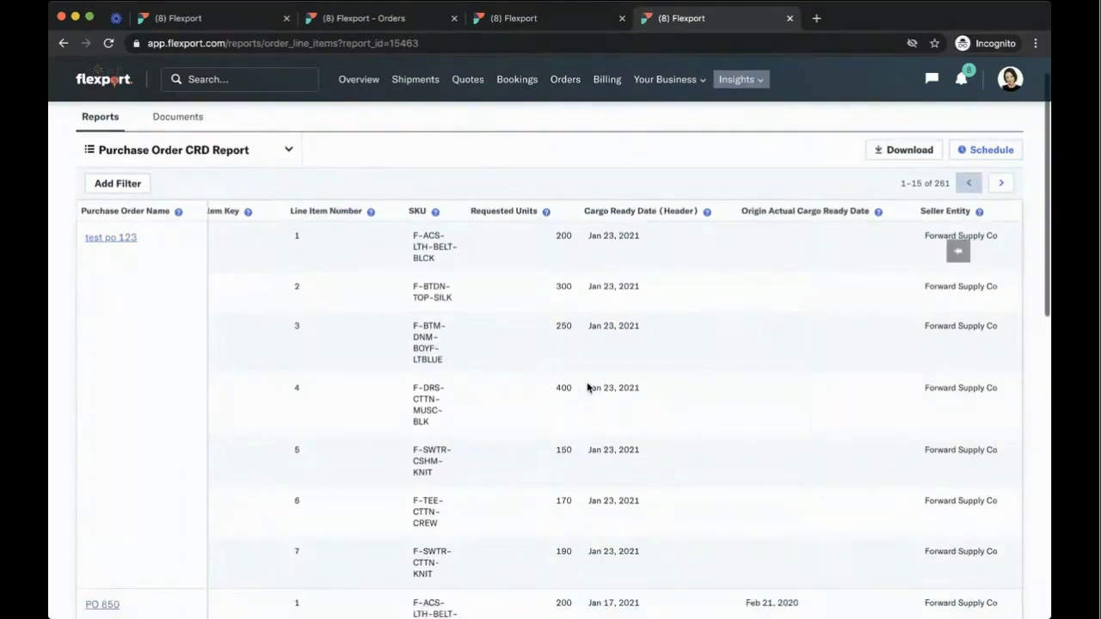
left_click_drag(583, 211, 687, 211)
left_click(687, 210)
left_click_drag(754, 211, 828, 213)
left_click(828, 213)
scroll(818, 336, "down", 5)
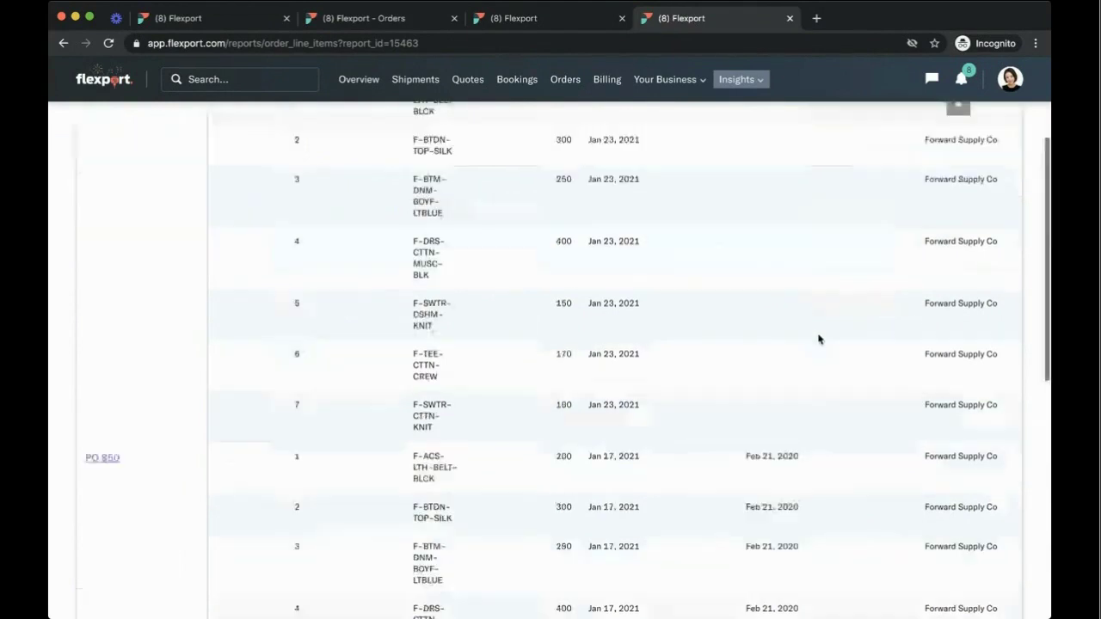
scroll(715, 306, "down", 1)
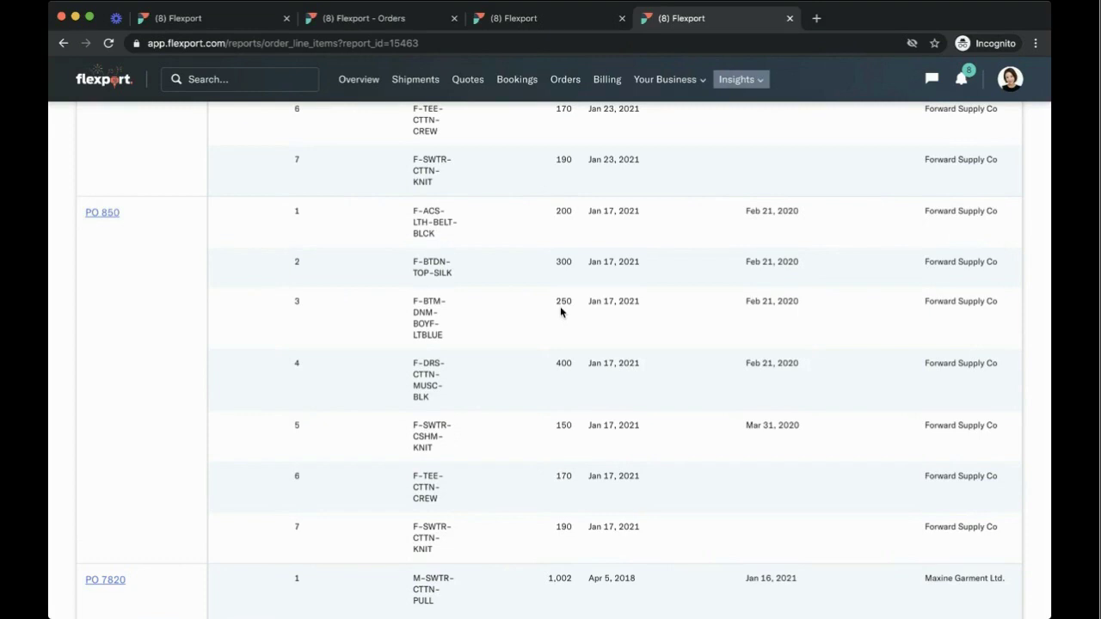
Return to the purchase order and read its message thread between the three parties
left_click(213, 24)
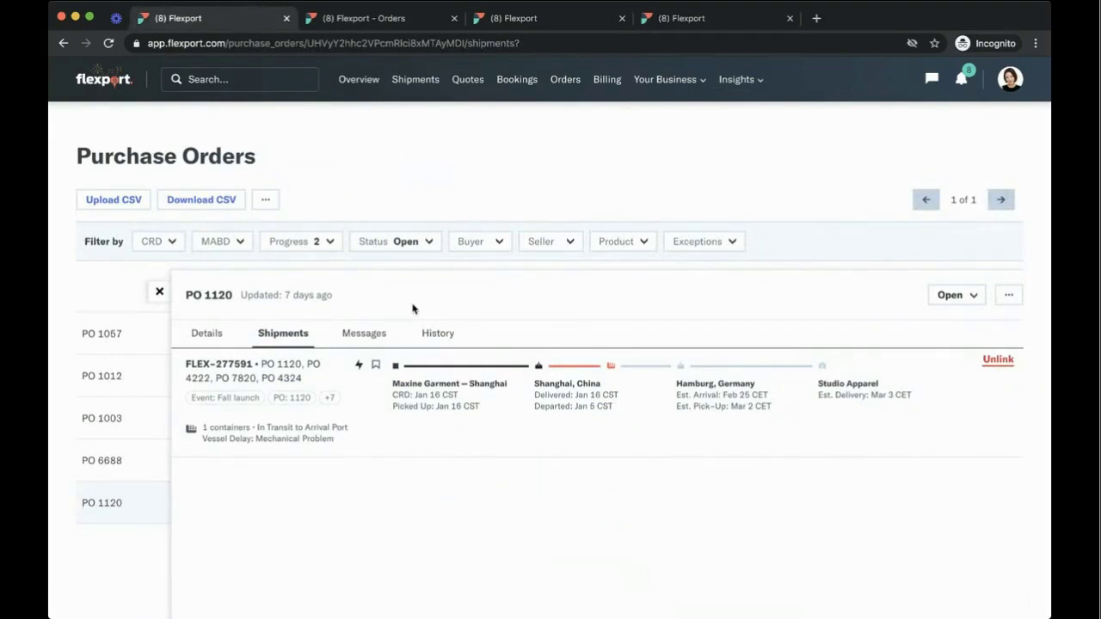
left_click(364, 333)
scroll(336, 336, "down", 1)
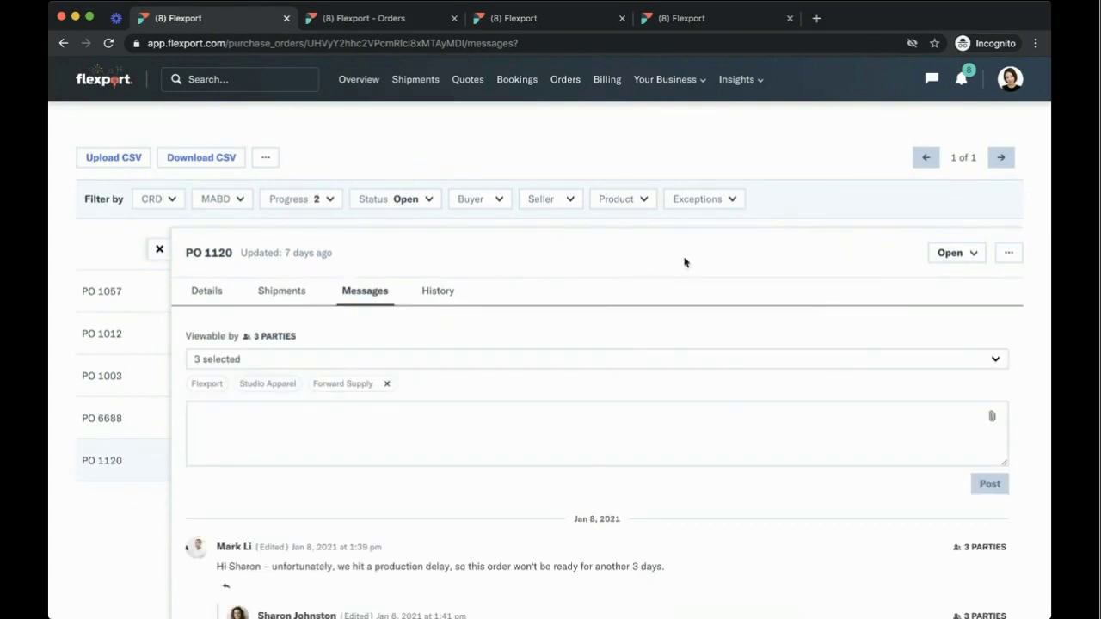
scroll(685, 262, "down", 2)
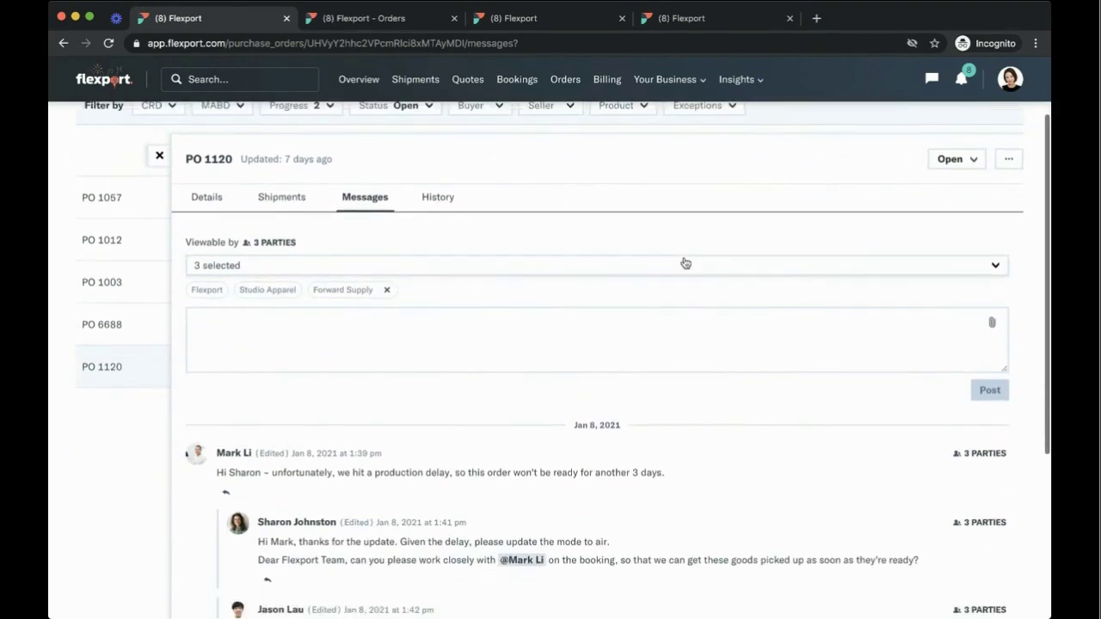
scroll(685, 263, "down", 2)
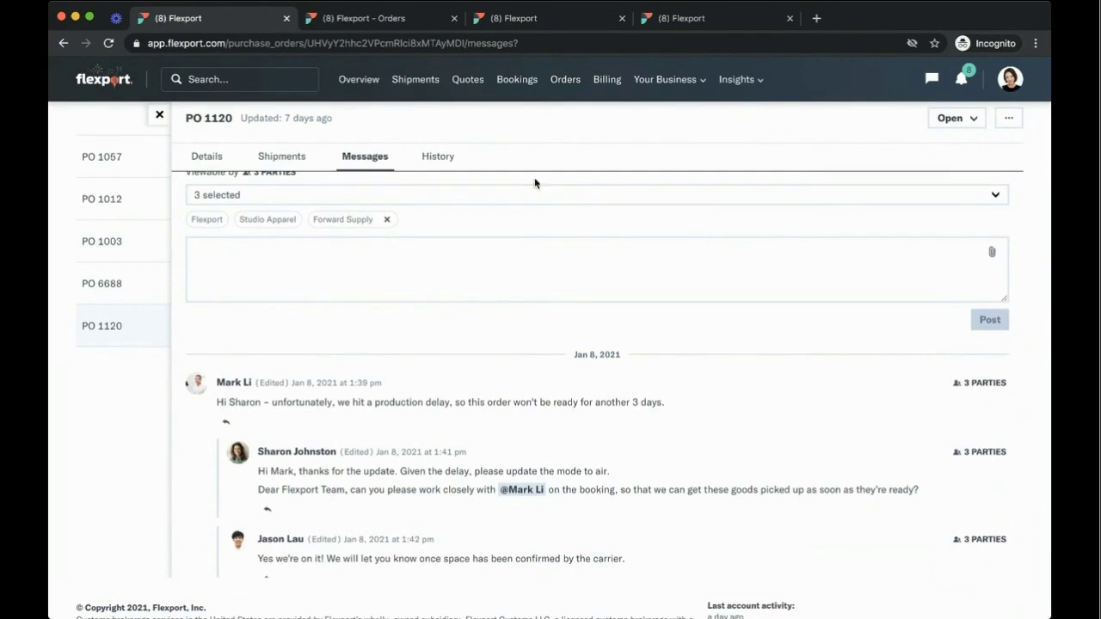
Switch the purchase order from its messages back to its linked shipment
scroll(500, 180, "up", 1)
left_click(283, 159)
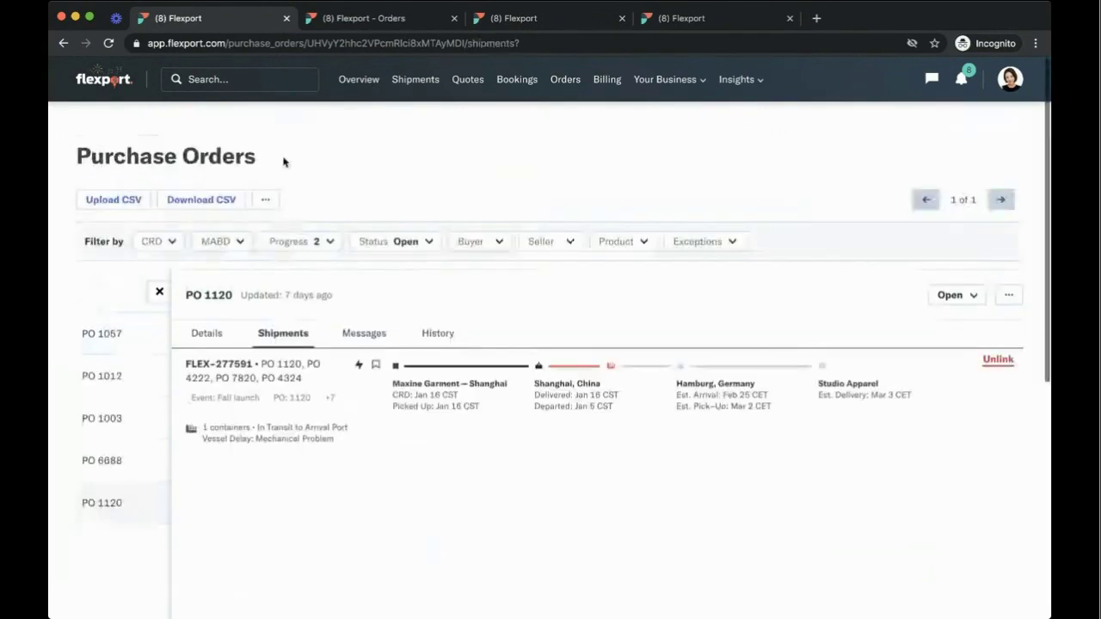
scroll(456, 282, "down", 1)
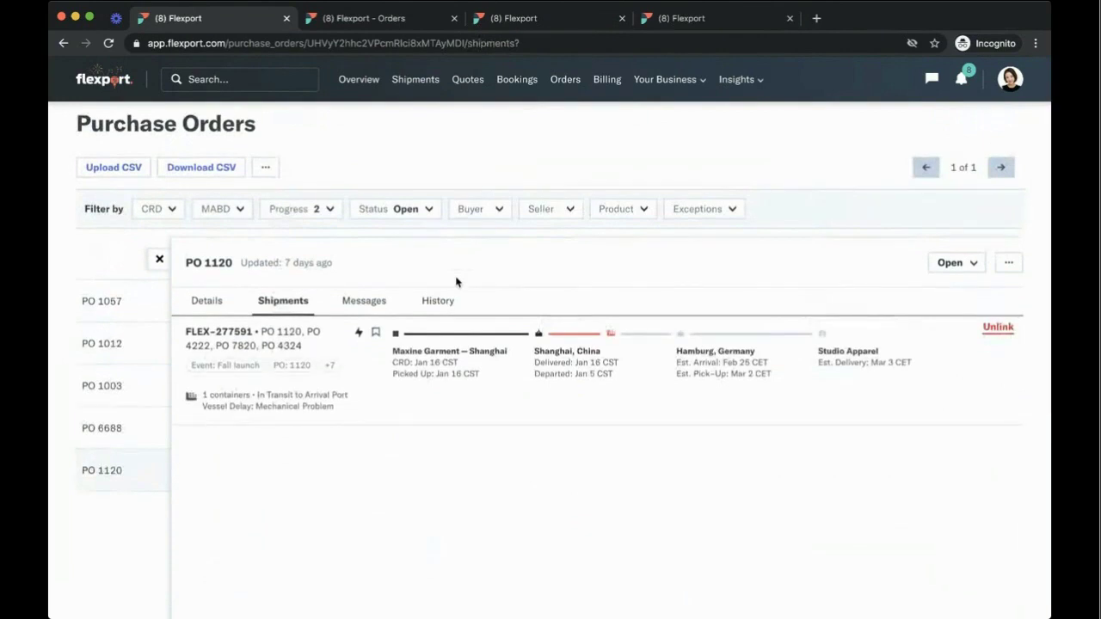
Go to the linked shipment's page and read through its activity feed, including the vessel delay message
left_click(514, 28)
scroll(451, 361, "down", 1)
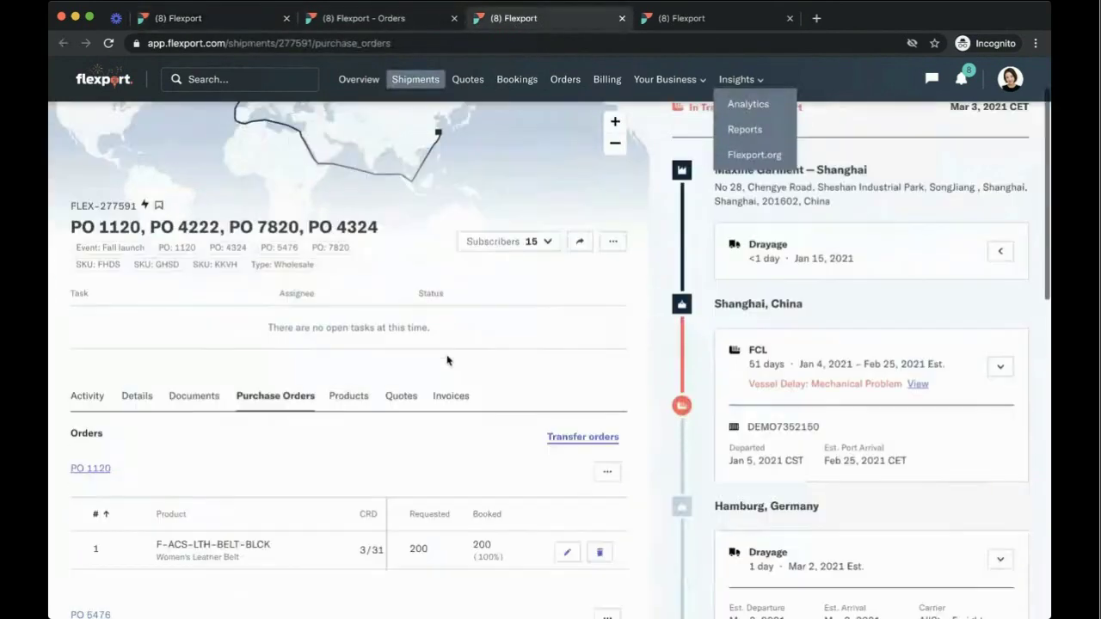
left_click(89, 397)
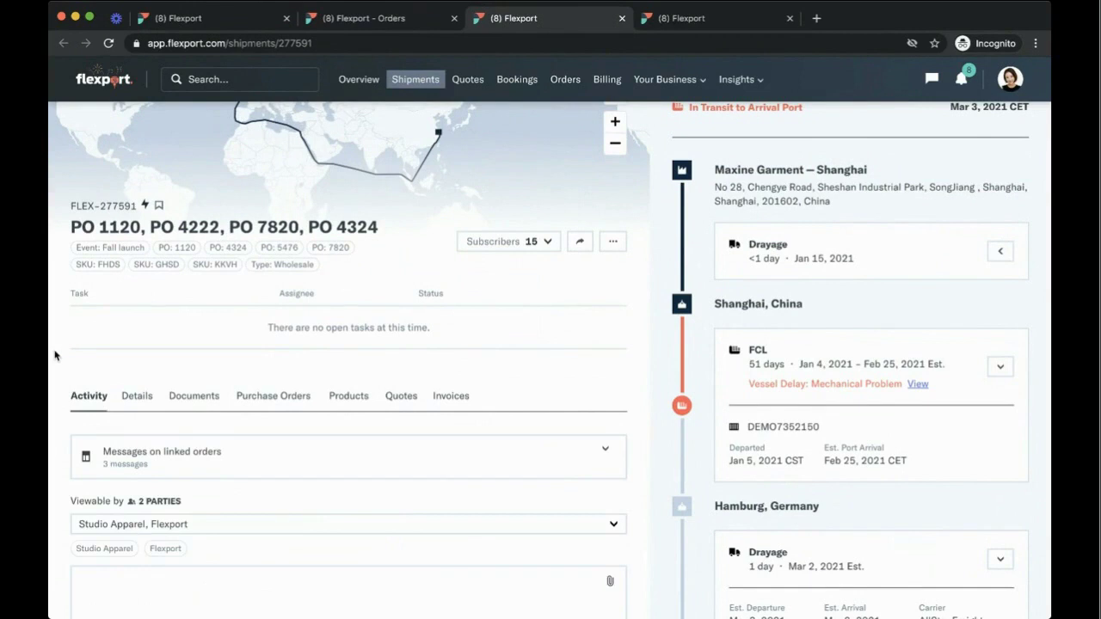
scroll(54, 356, "down", 10)
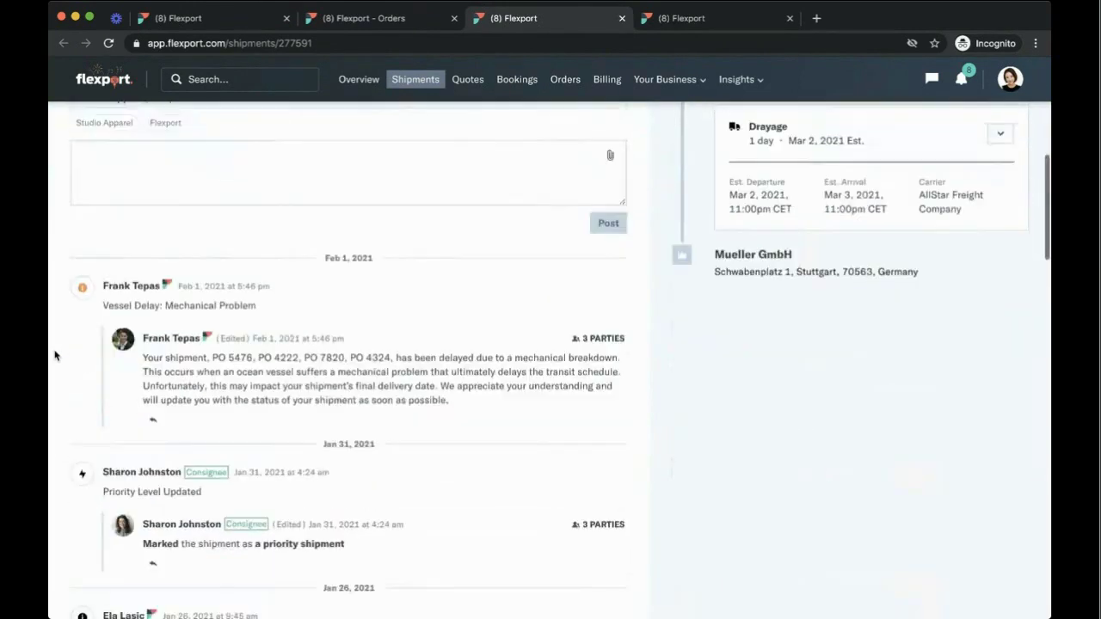
Expand the messages on linked orders in the shipment's activity, read the PO 1120 message thread, and close it
scroll(54, 355, "down", 1)
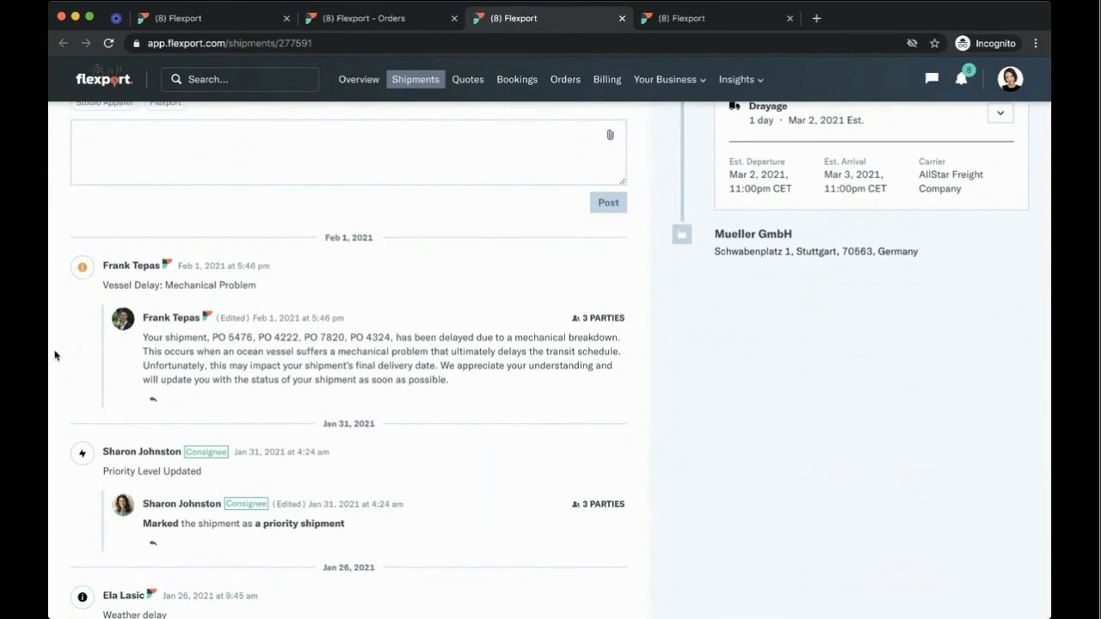
scroll(55, 355, "up", 5)
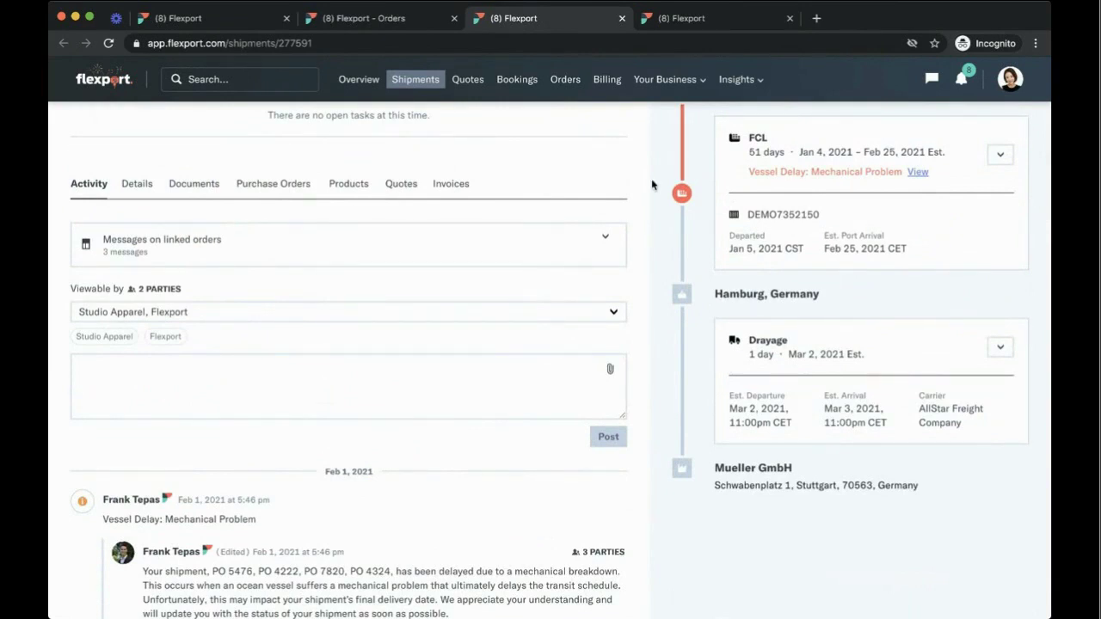
left_click(605, 237)
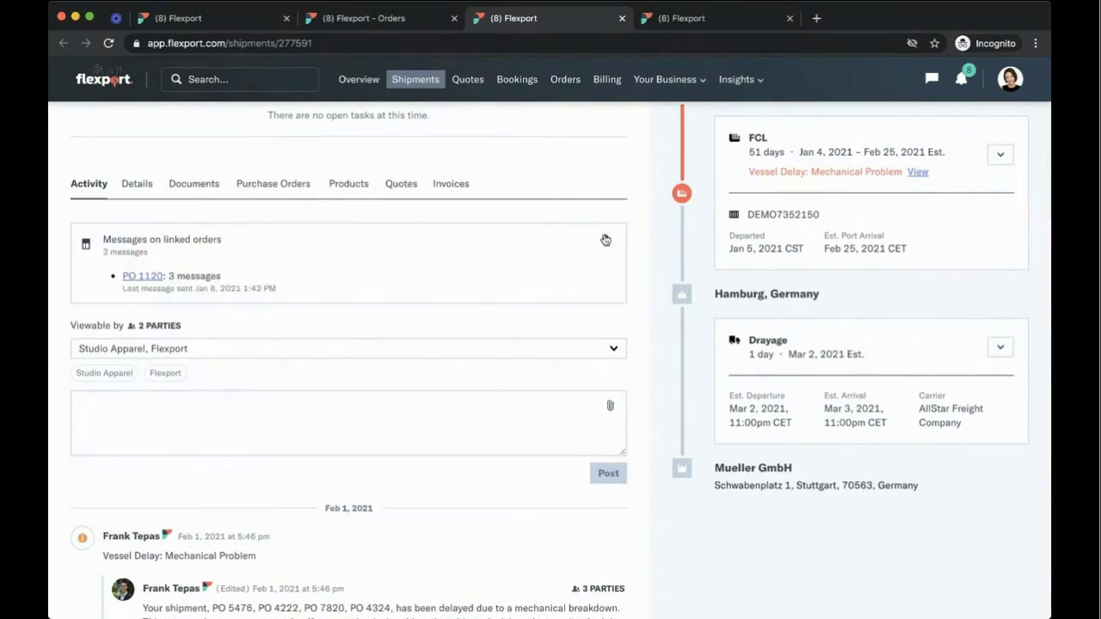
left_click(135, 276)
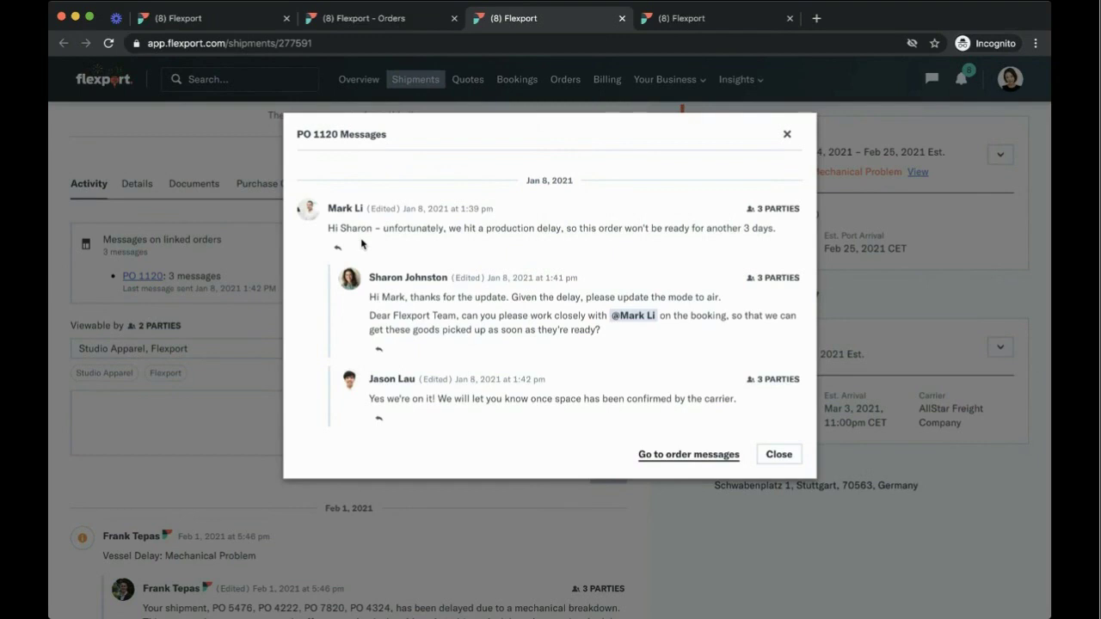
left_click(786, 134)
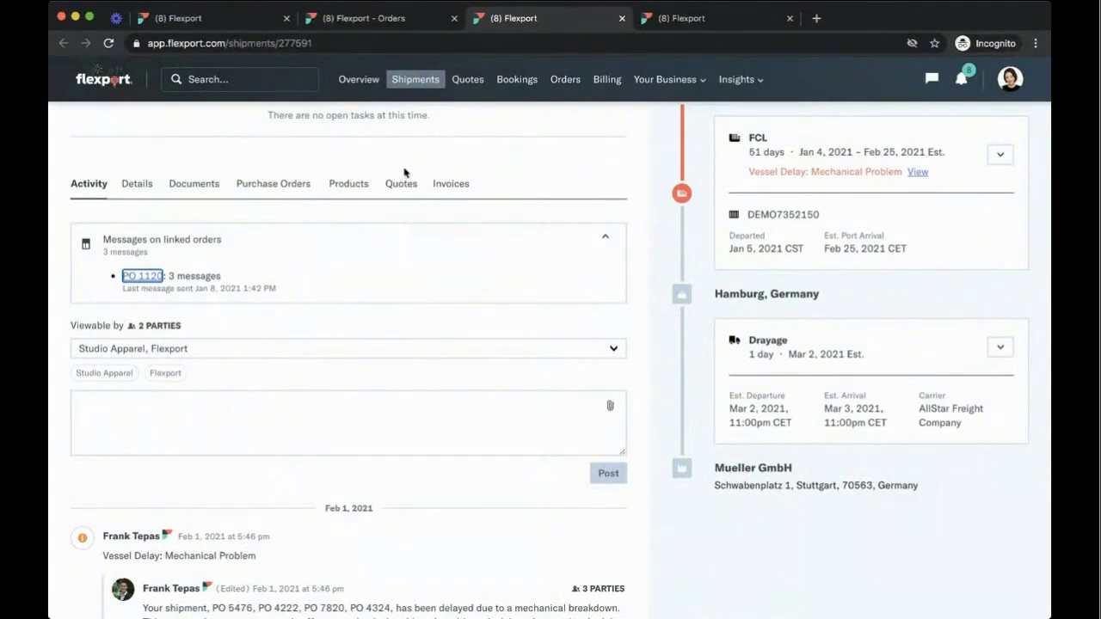
Go from the purchase order page to the Overview dashboard and examine the Missed and Upcoming Orders section
left_click(186, 18)
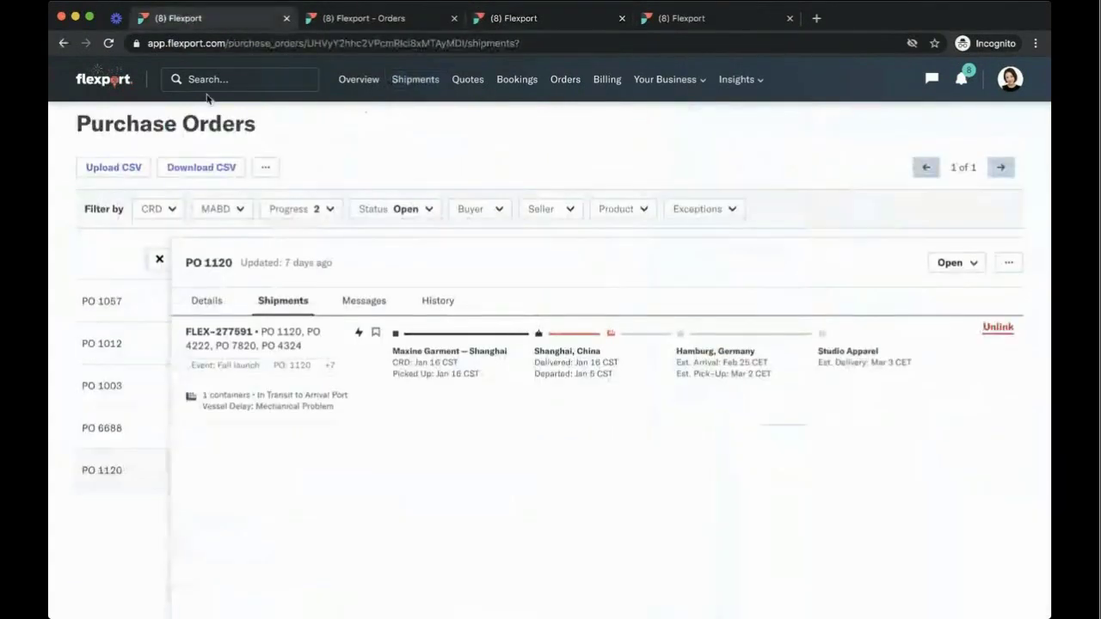
left_click(332, 26)
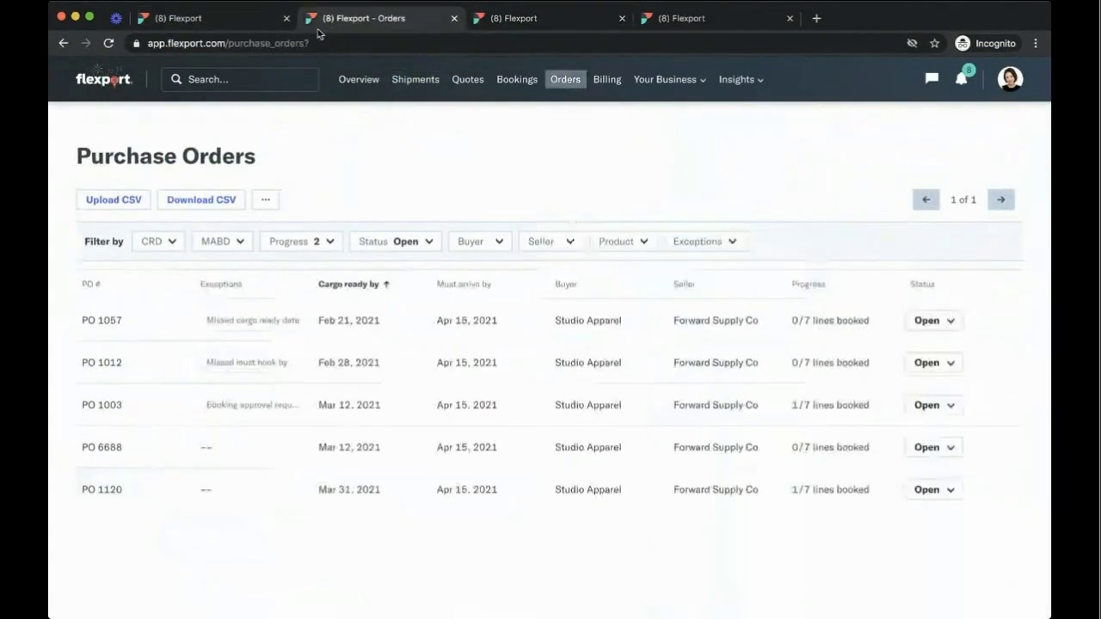
left_click(243, 23)
left_click(355, 80)
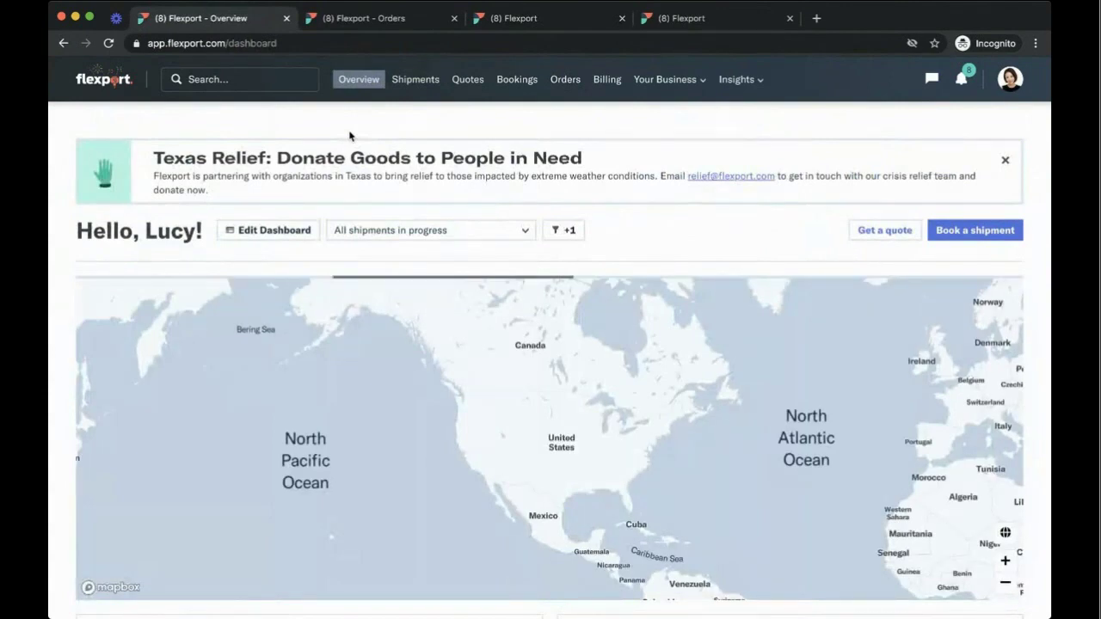
scroll(57, 270, "down", 3)
scroll(58, 269, "down", 5)
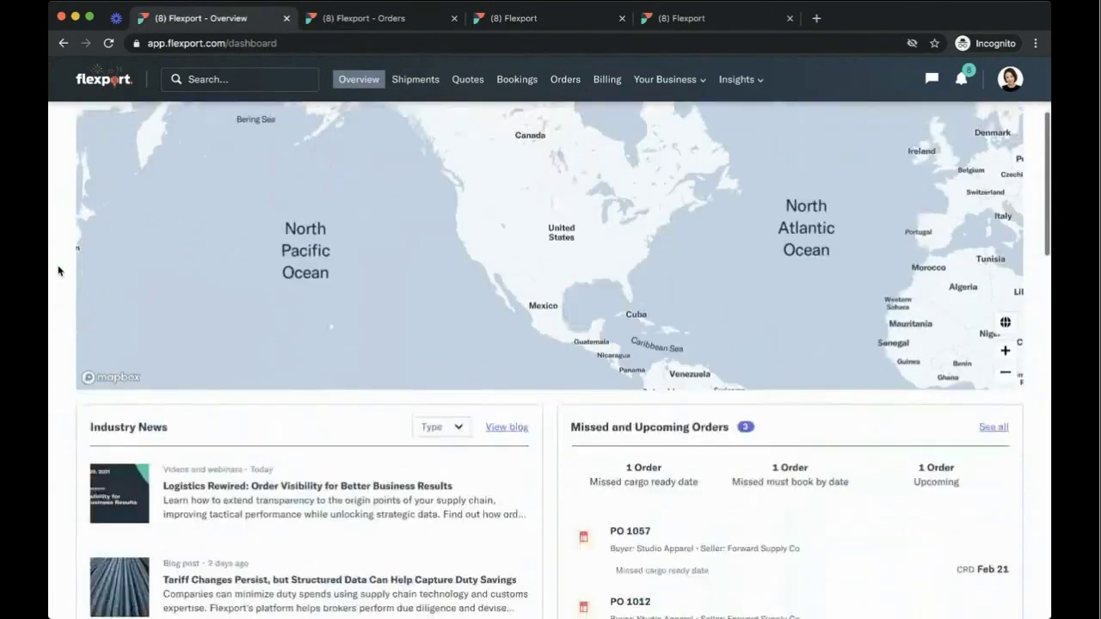
scroll(57, 270, "down", 3)
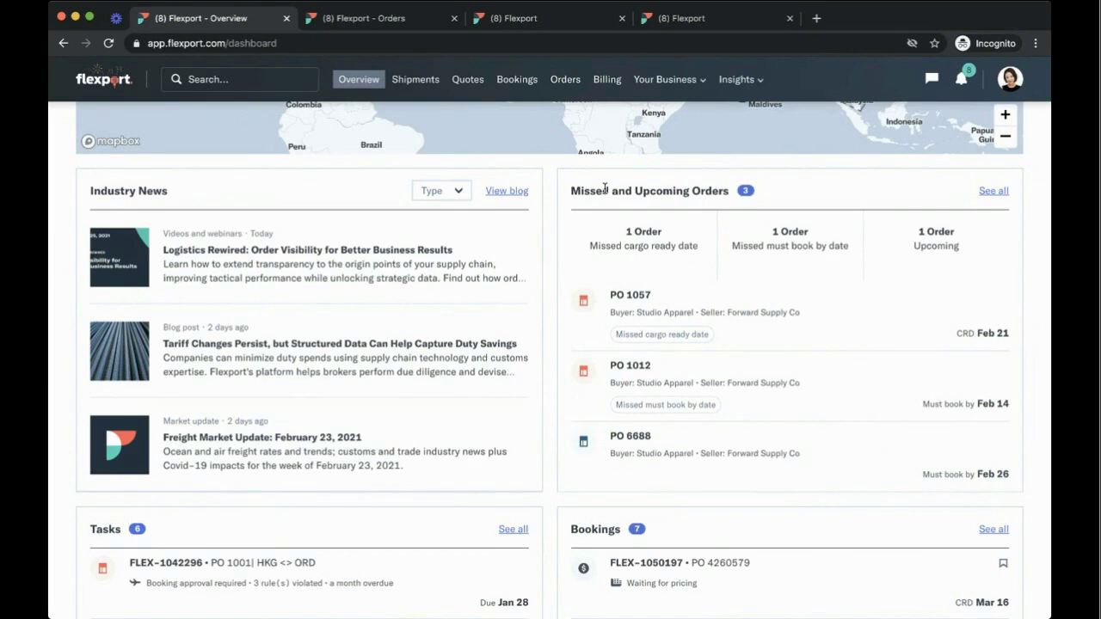
View the orders with a missed cargo ready date in a separate browser tab, and return to the dashboard
left_click(631, 251, "super")
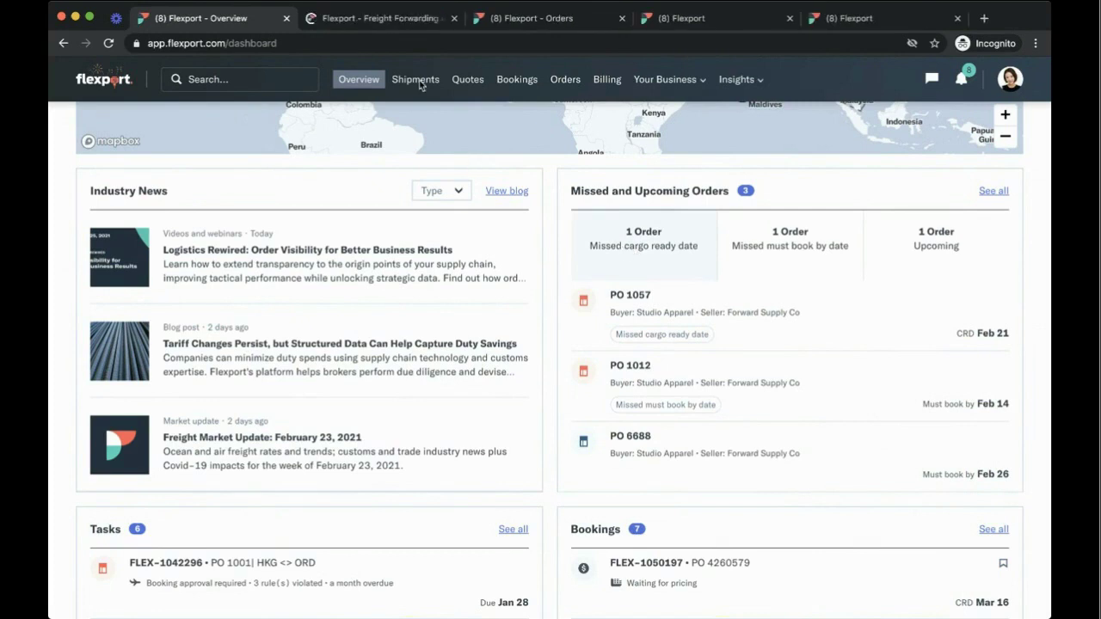
left_click(384, 22)
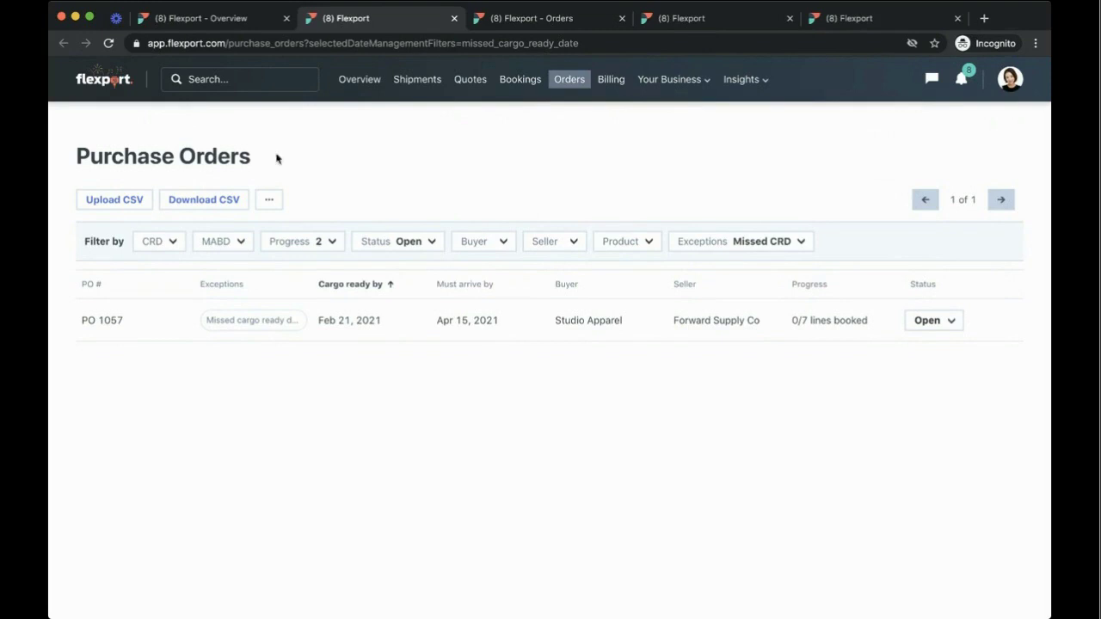
left_click(228, 26)
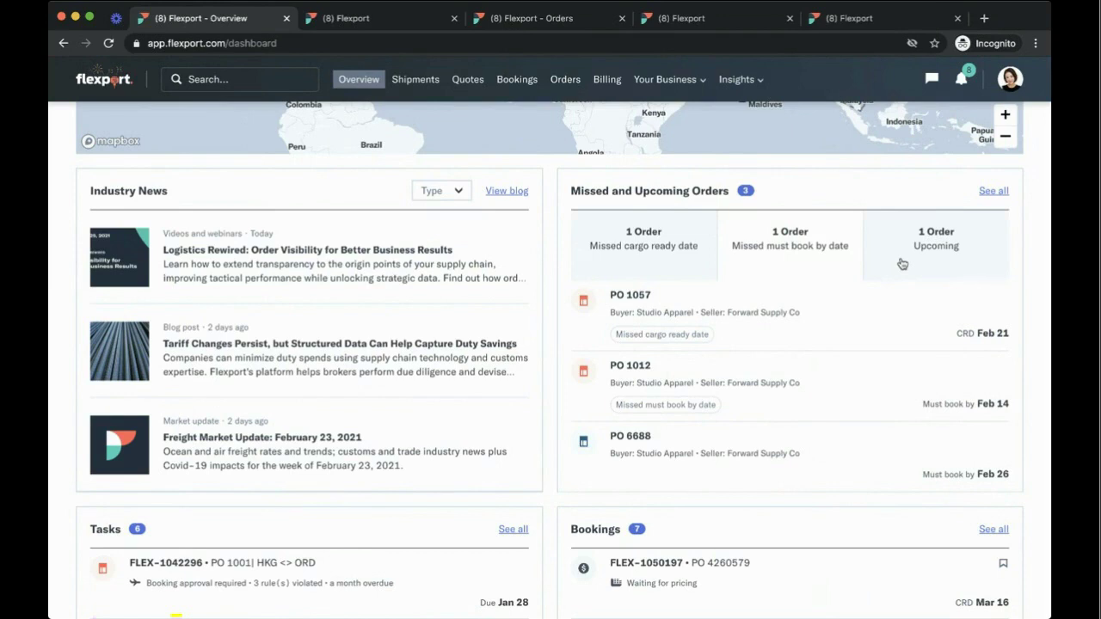
Find the PO 1003 booking approval task among the dashboard's tasks and bring up its booking review page
scroll(544, 340, "down", 1)
scroll(544, 340, "down", 2)
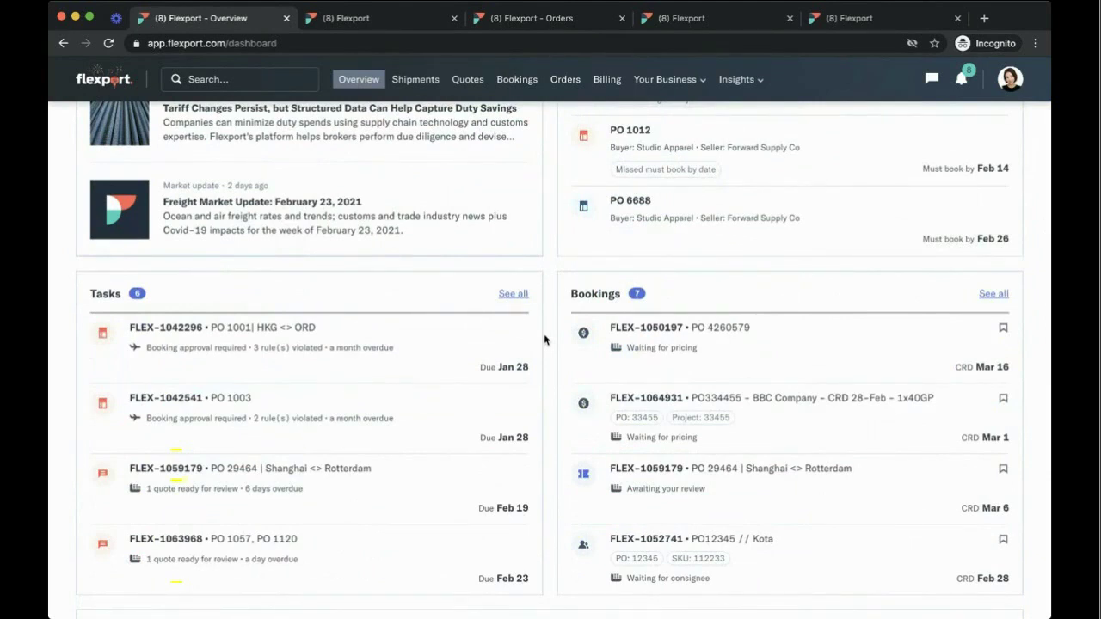
left_click(337, 419)
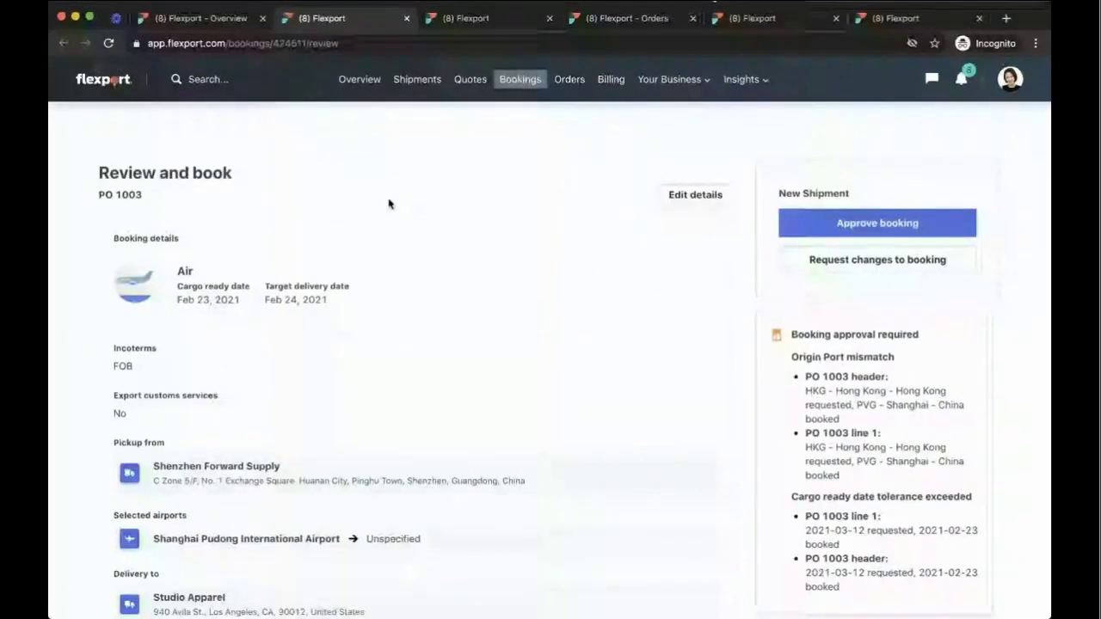
Review the PO 1003 booking's details and the rule violations listed under Booking approval required
scroll(389, 204, "down", 1)
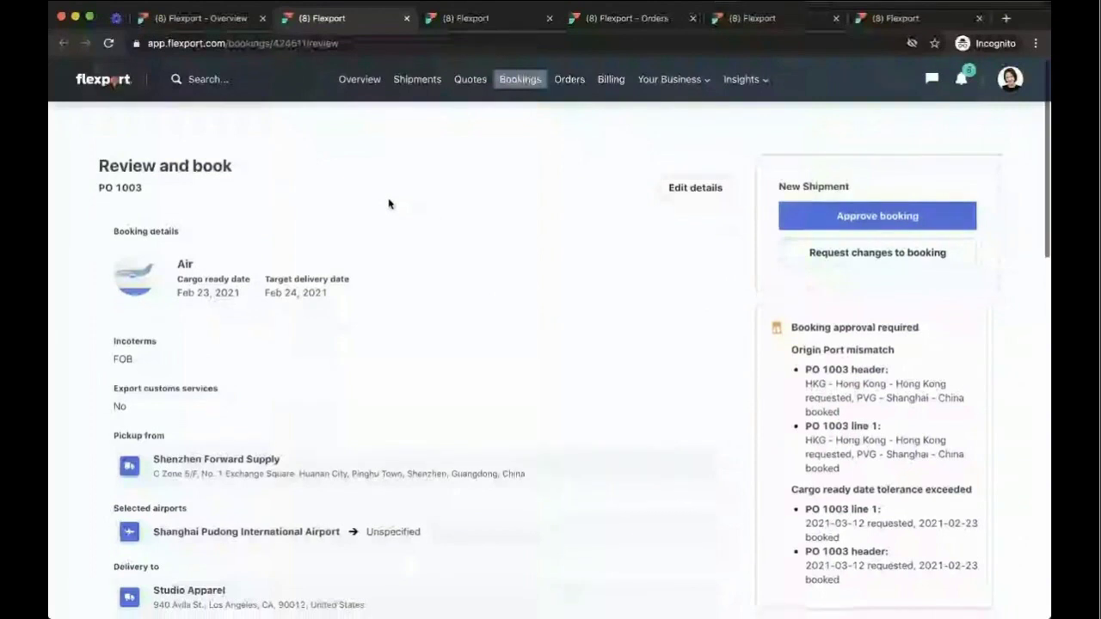
scroll(389, 204, "down", 1)
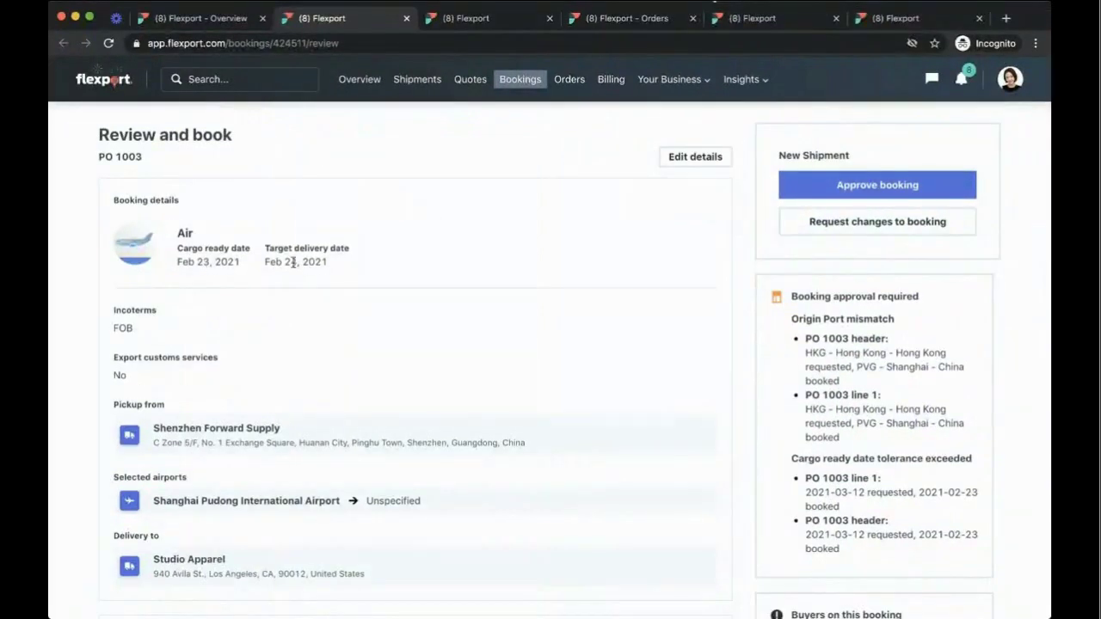
scroll(374, 271, "down", 2)
scroll(374, 271, "down", 2)
scroll(376, 337, "up", 5)
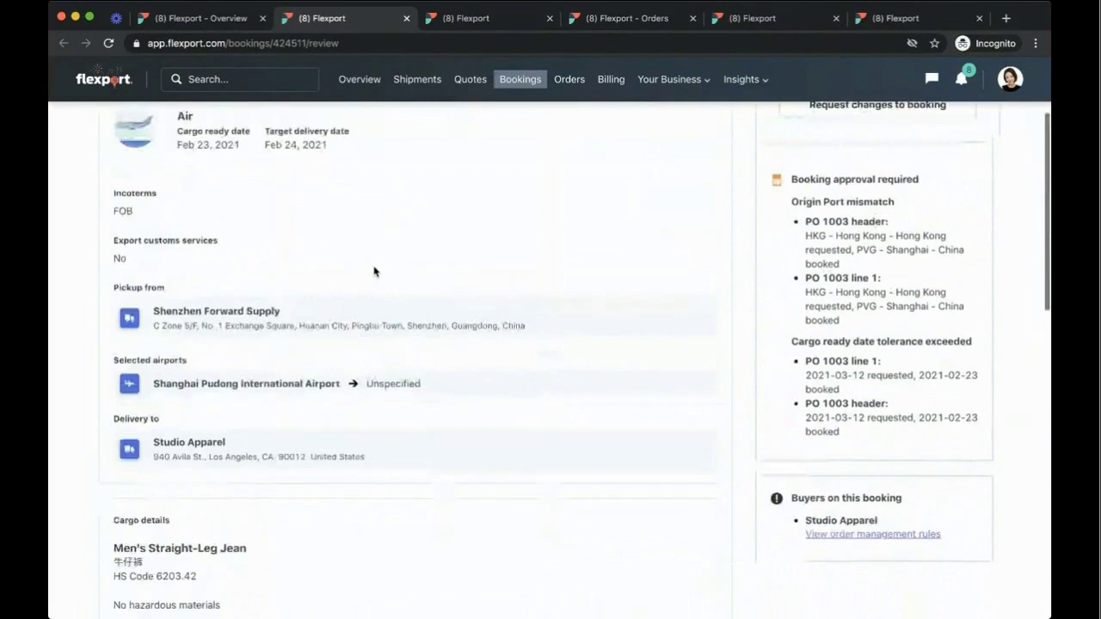
left_click_drag(788, 301, 927, 303)
left_click(929, 307)
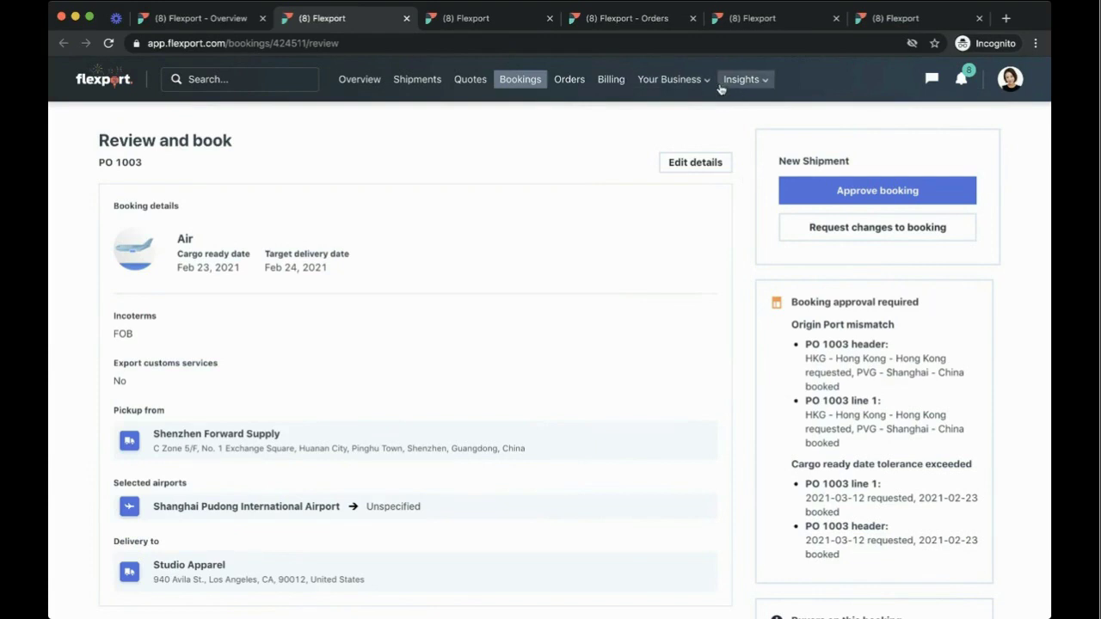
Go to the company's Purchase Orders settings and read through the booking rules under Booking Approvals
left_click(681, 82)
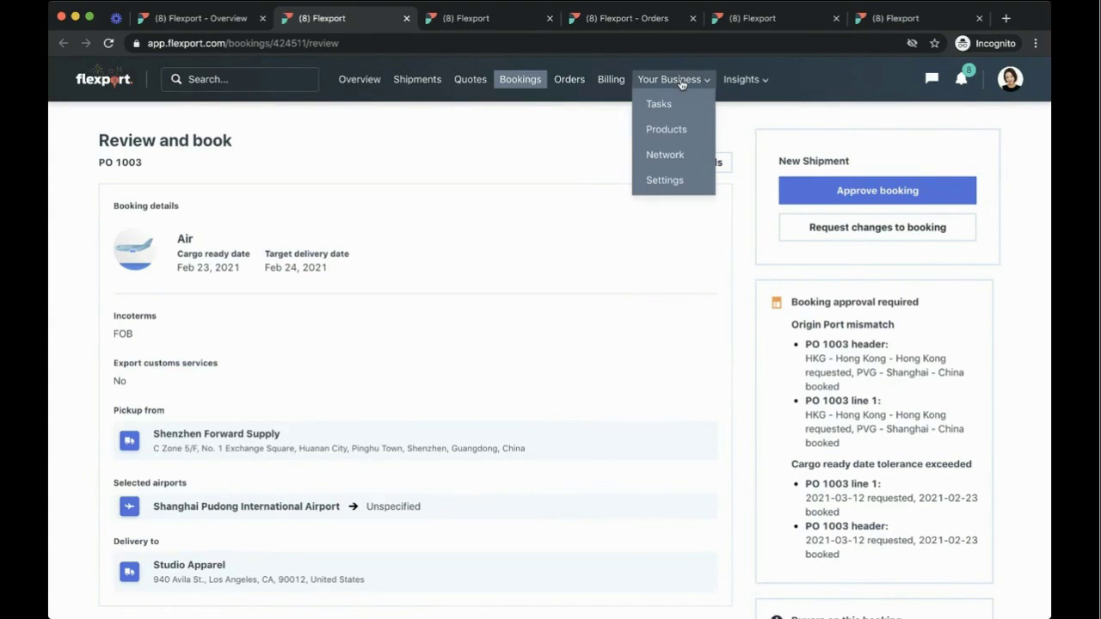
left_click(677, 186)
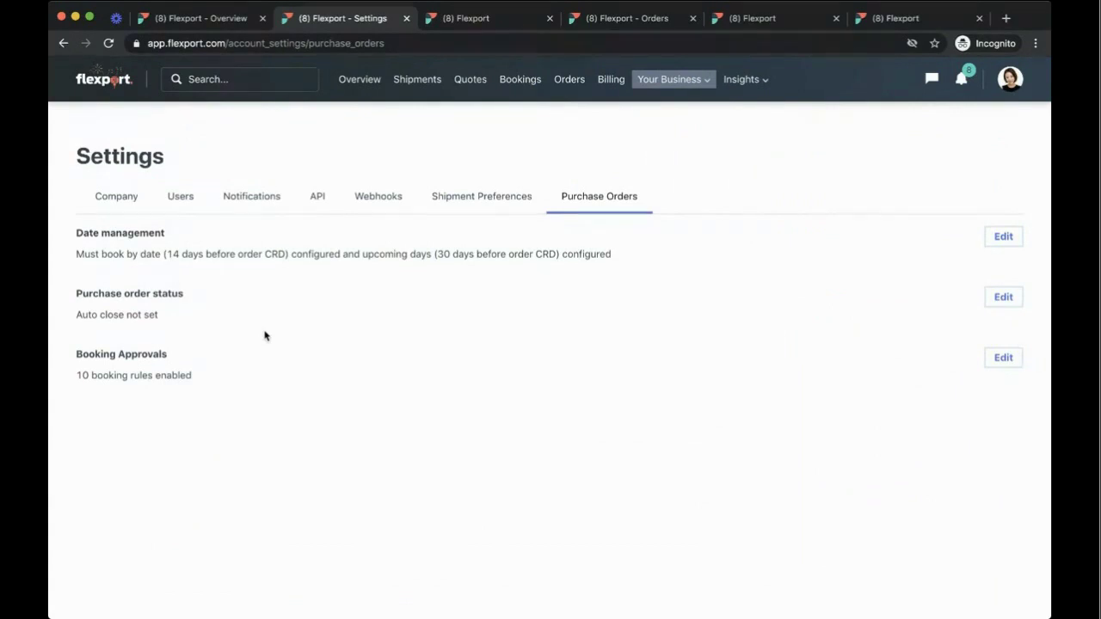
left_click(1002, 359)
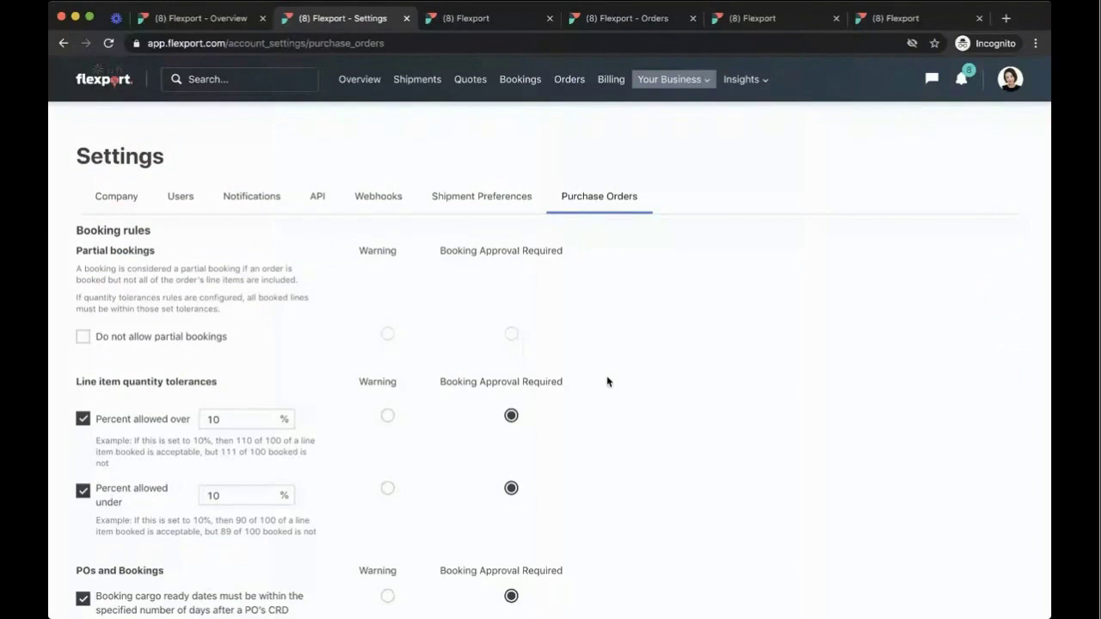
scroll(607, 382, "down", 3)
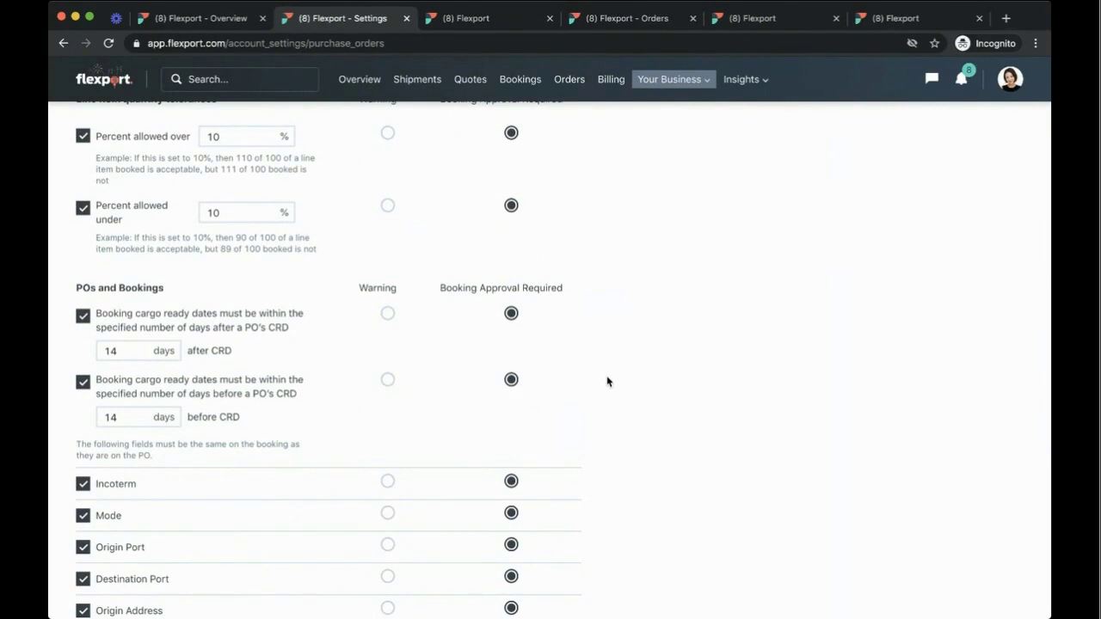
scroll(607, 382, "down", 1)
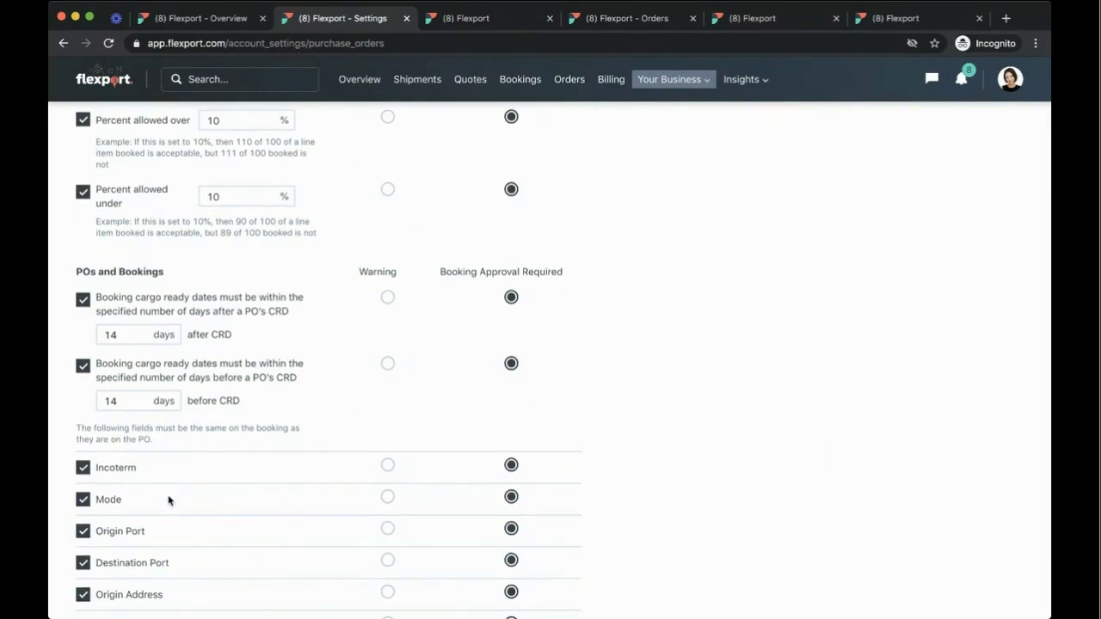
scroll(229, 352, "up", 2)
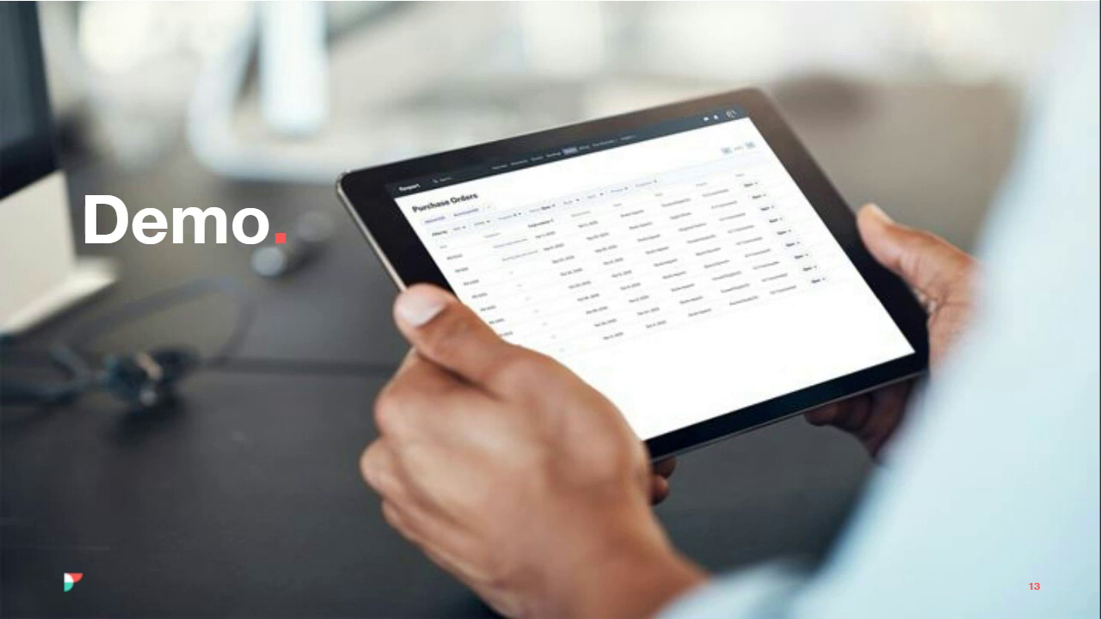
key("Right")
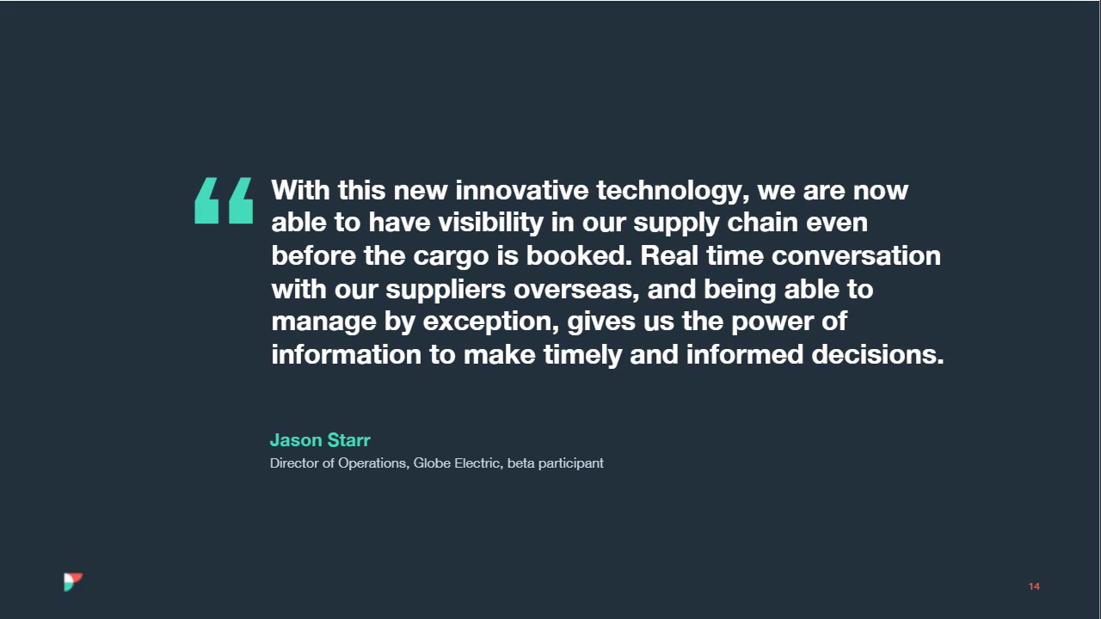
key("Right")
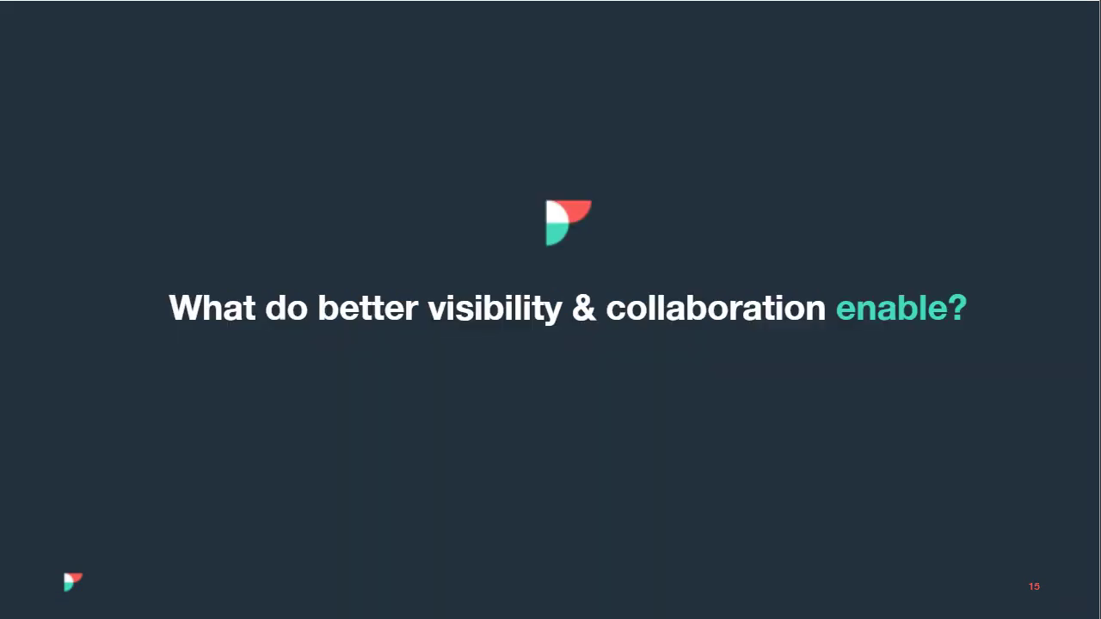